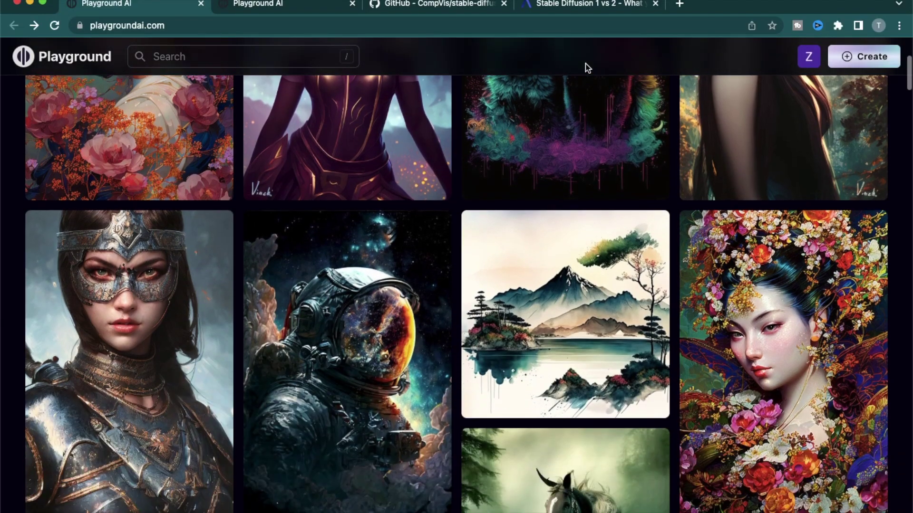
# - Scroll down through the Playground AI home gallery of community AI-generated images
pyautogui.scroll(-10, 572, 295)
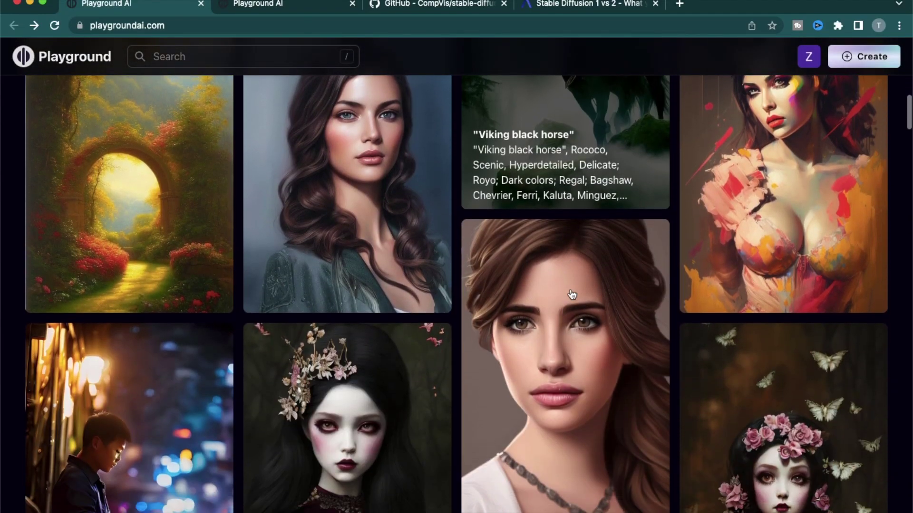
pyautogui.scroll(-6, 572, 294)
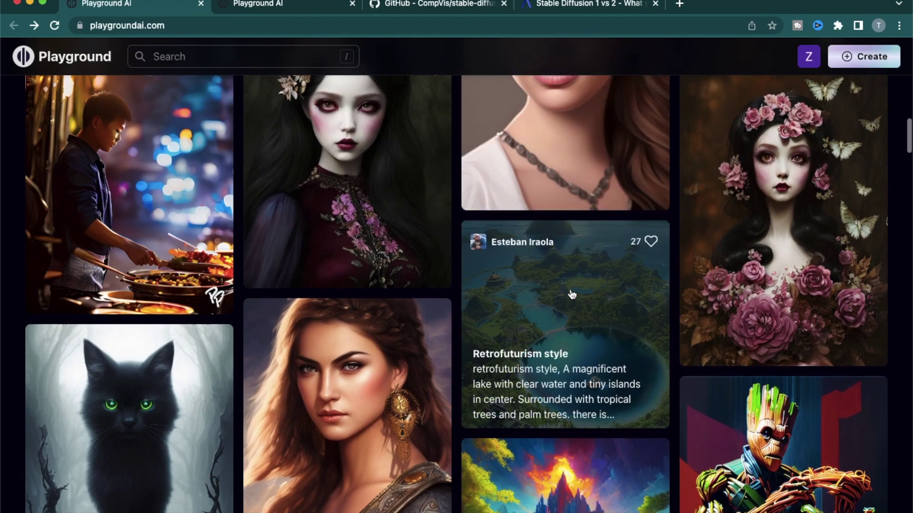
pyautogui.scroll(-6, 630, 360)
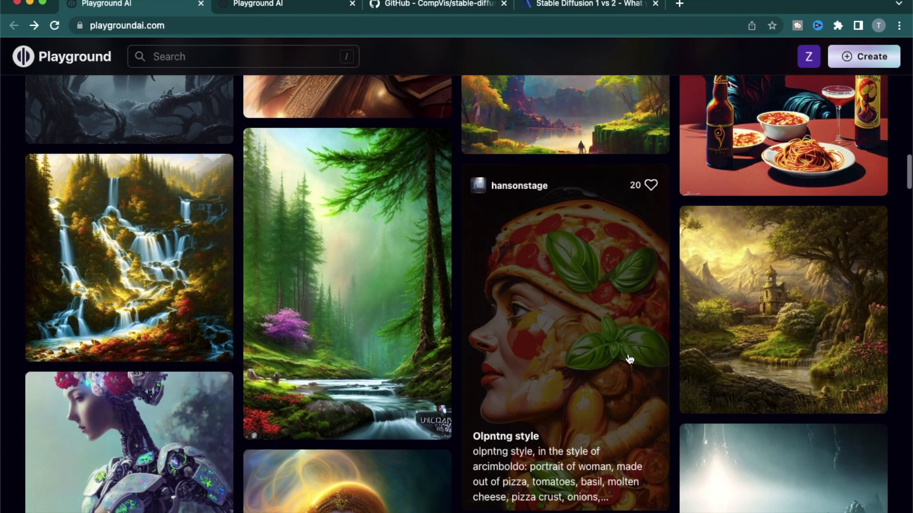
pyautogui.scroll(-5, 630, 359)
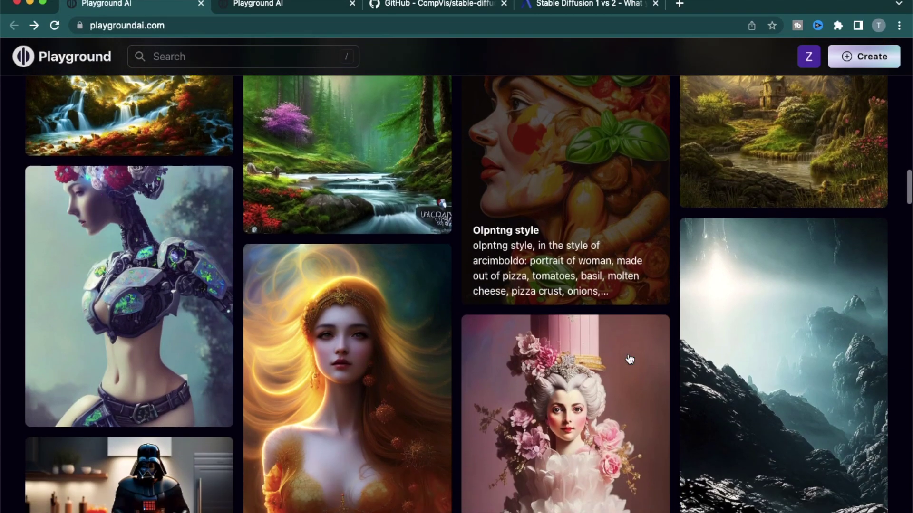
pyautogui.scroll(-11, 630, 360)
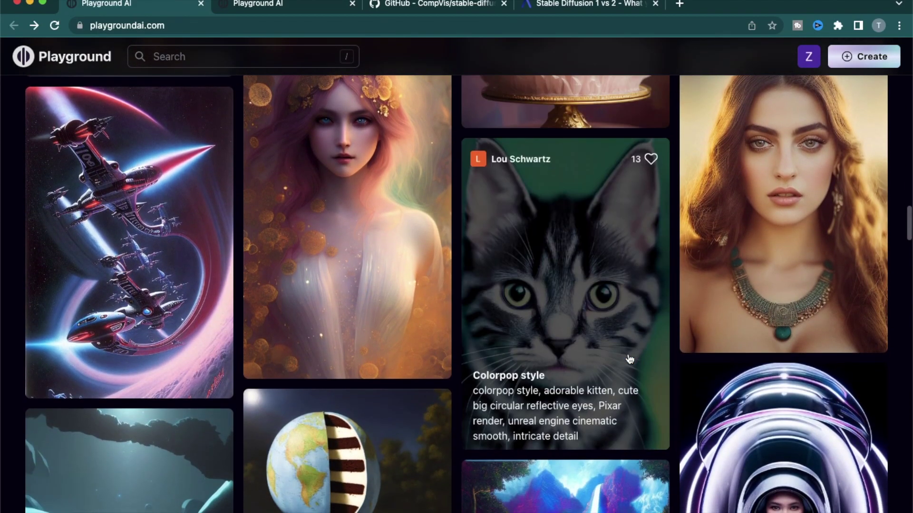
pyautogui.scroll(-6, 630, 360)
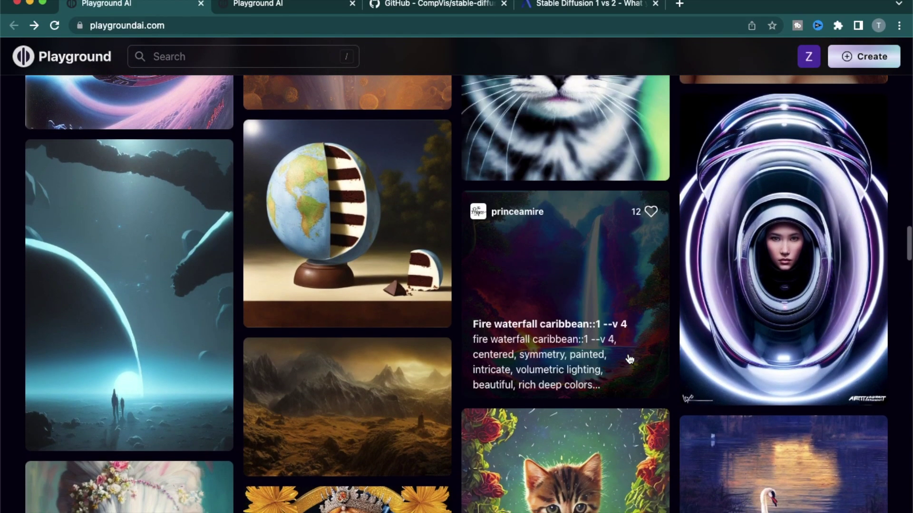
pyautogui.scroll(-4, 630, 360)
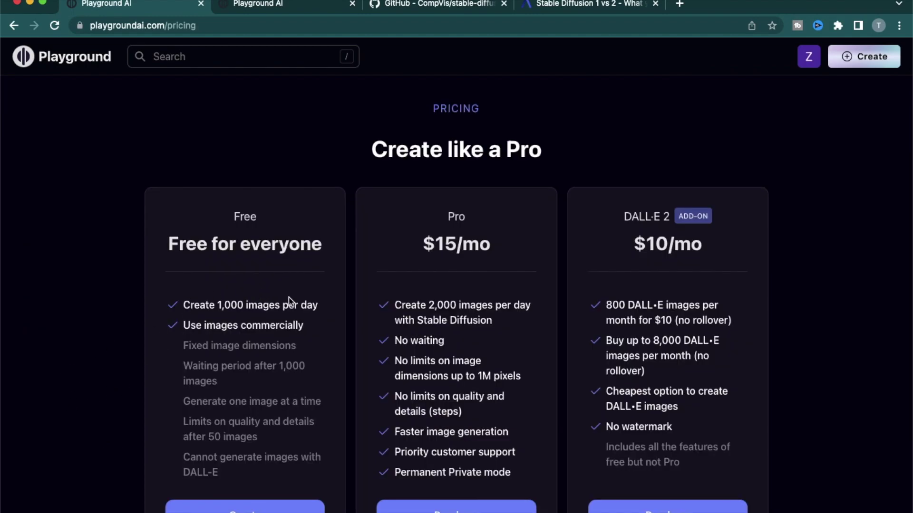
# - Return from the pricing page to the community gallery and scroll down through more images
pyautogui.click(23, 27)
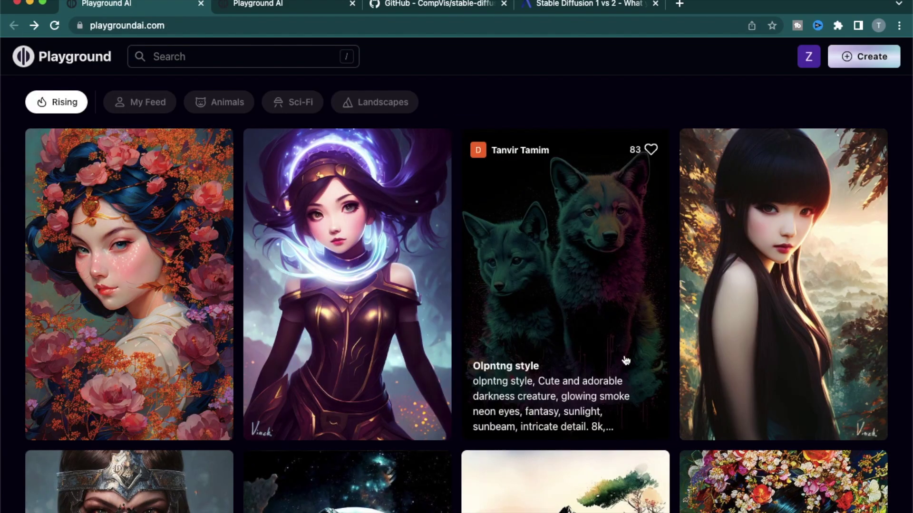
pyautogui.scroll(-5, 625, 360)
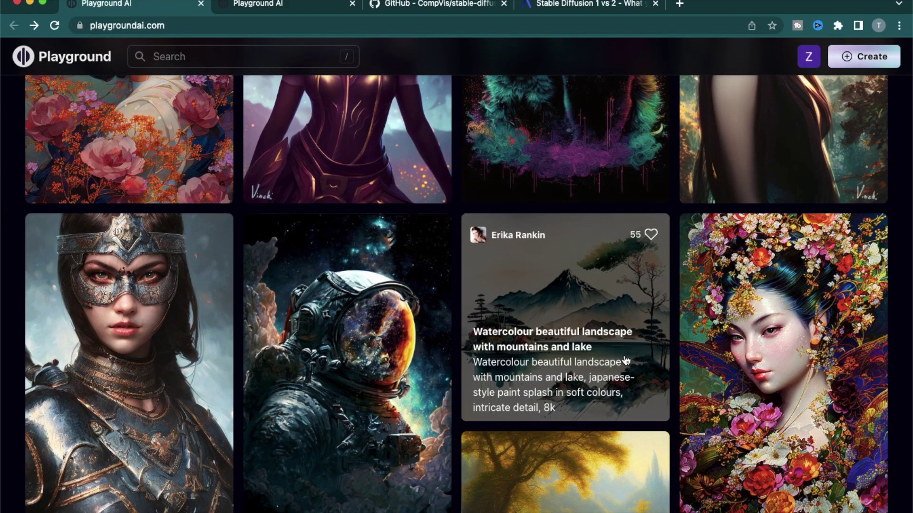
pyautogui.scroll(2, 625, 360)
pyautogui.scroll(-10, 651, 333)
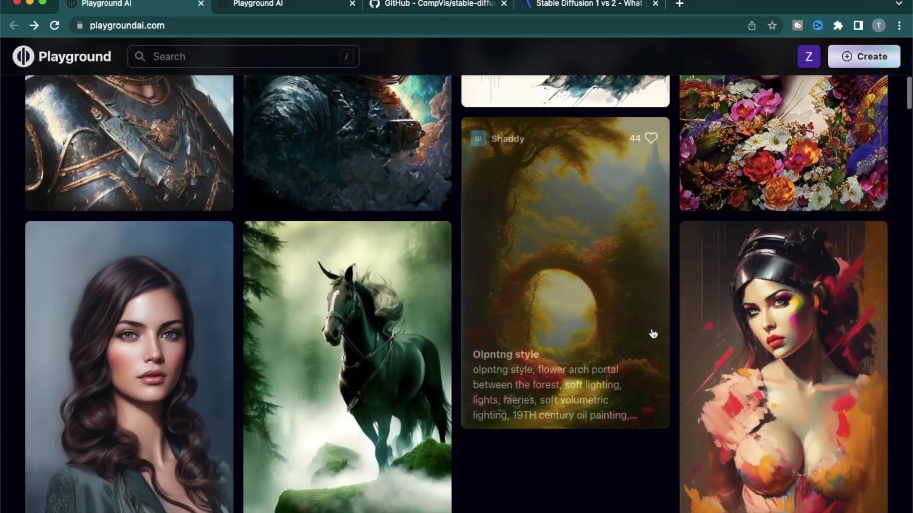
pyautogui.scroll(-3, 653, 334)
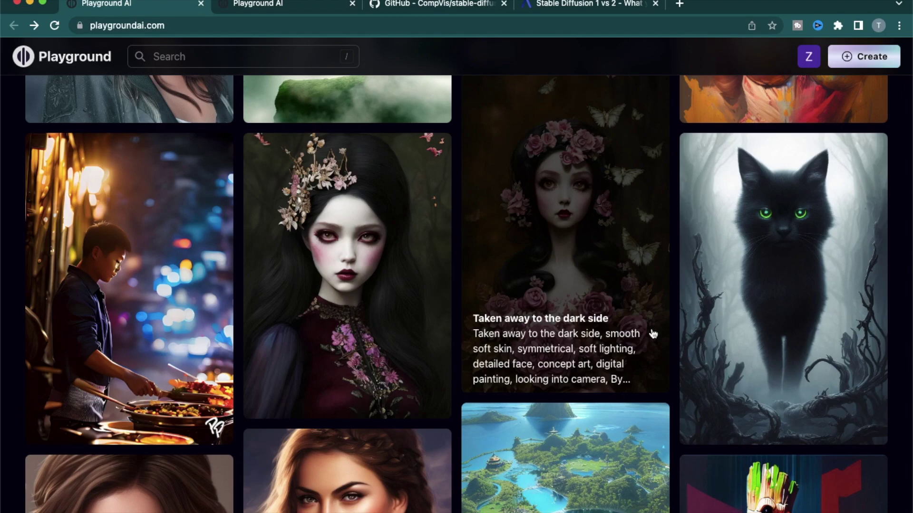
pyautogui.scroll(-4, 653, 334)
pyautogui.scroll(-3, 652, 334)
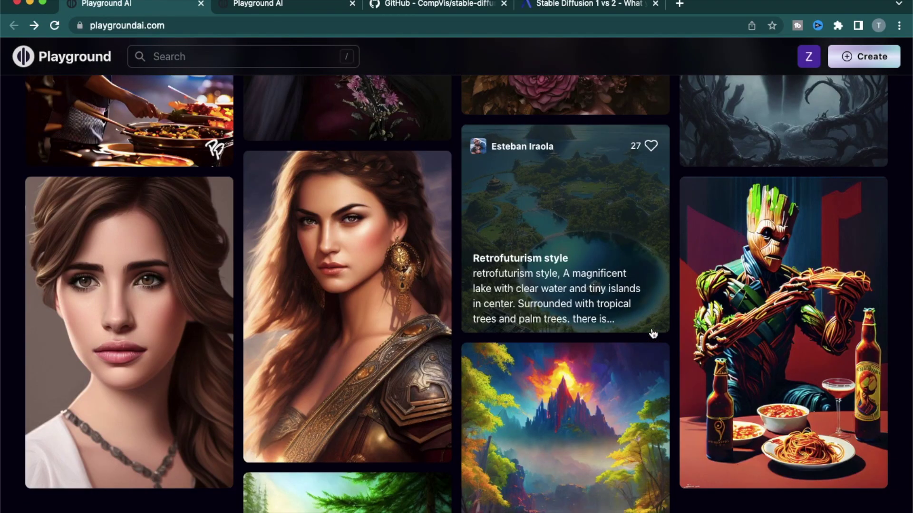
pyautogui.scroll(-10, 653, 334)
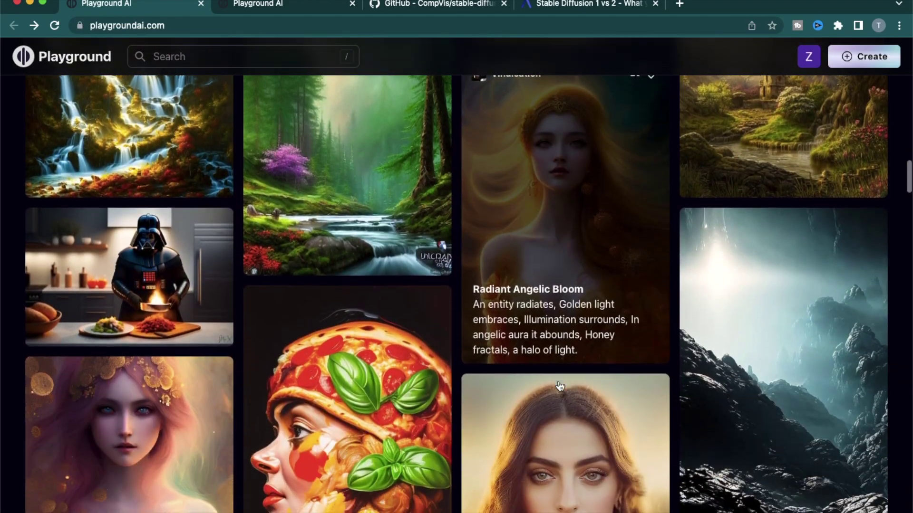
pyautogui.scroll(-2, 625, 351)
pyautogui.scroll(-2, 564, 375)
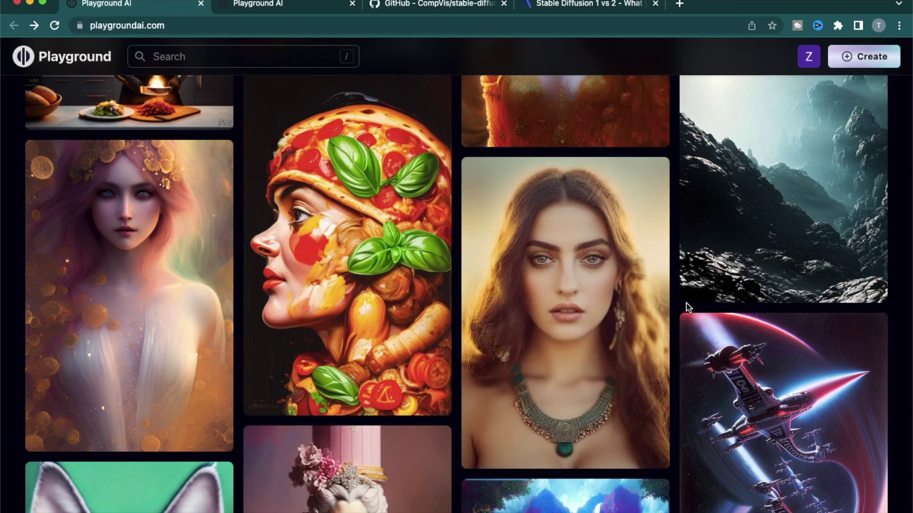
pyautogui.scroll(-2, 687, 306)
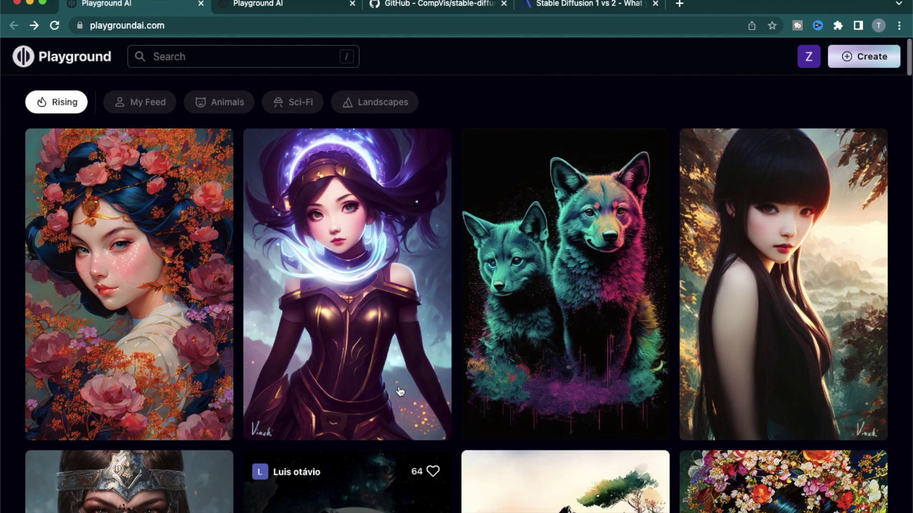
# - Glance at the account options menu, then open the image creation page
pyautogui.click(803, 67)
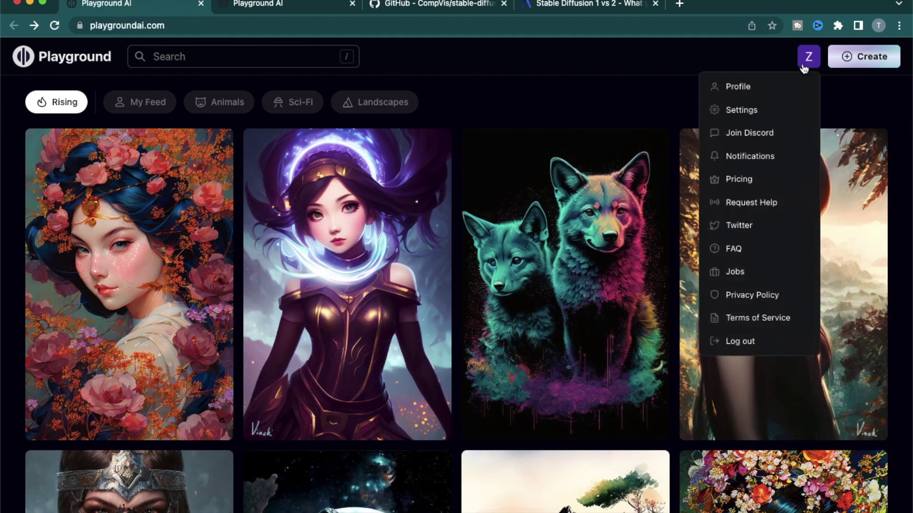
pyautogui.click(634, 102)
pyautogui.click(868, 56)
# - Scroll the settings panel to review model, dimensions, prompt guidance, quality and seed
pyautogui.hscroll(-5, 527, 296)
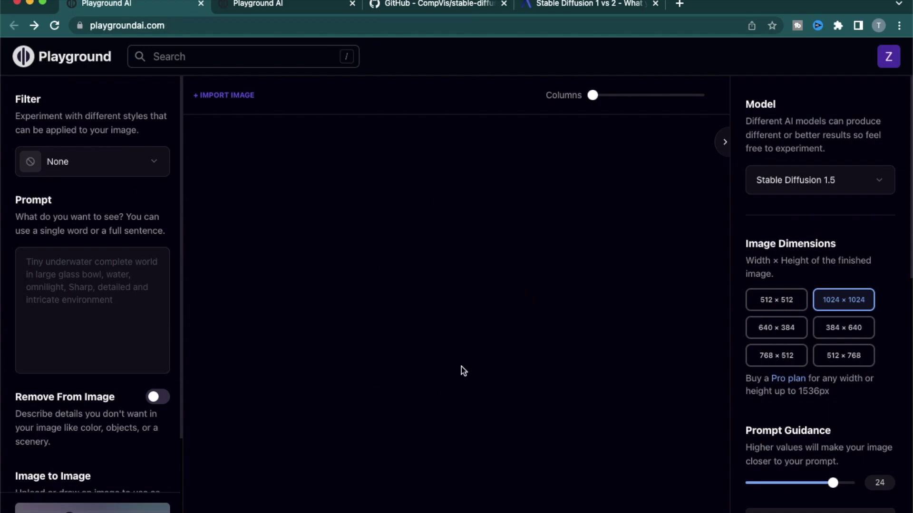
pyautogui.scroll(-5, 288, 291)
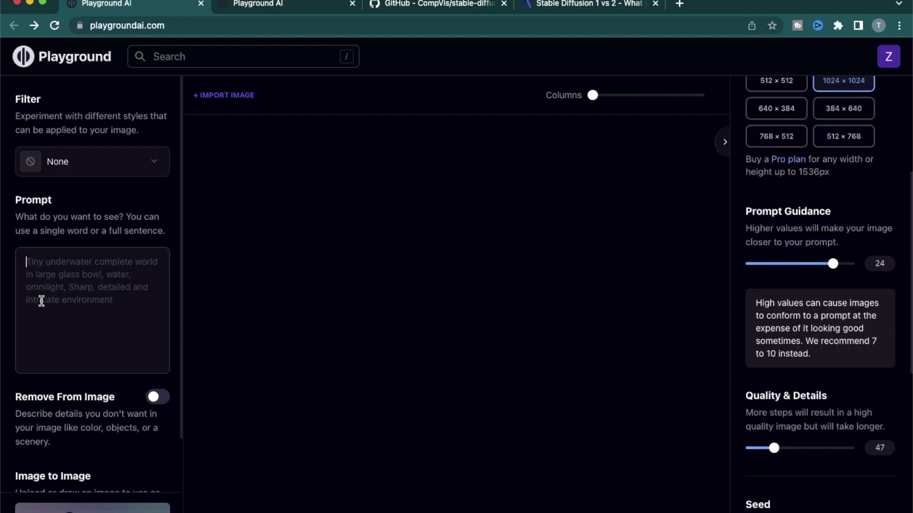
pyautogui.scroll(5, 747, 304)
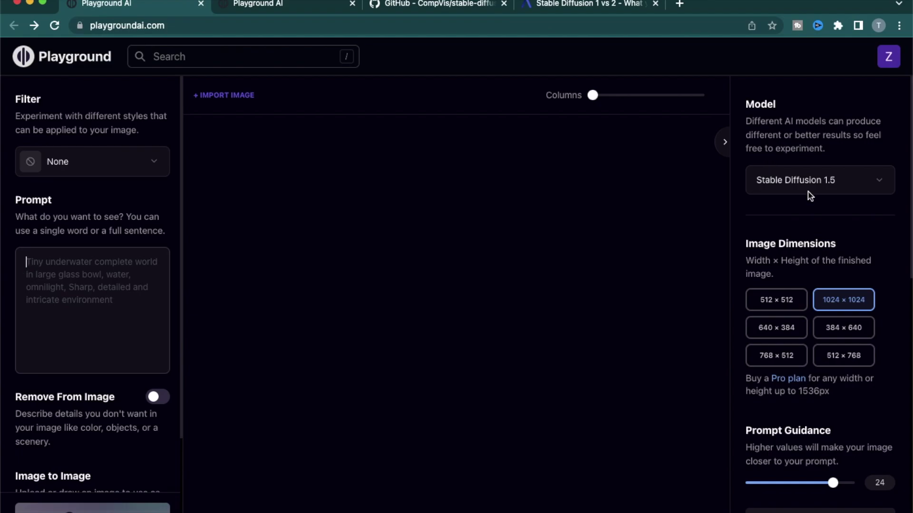
pyautogui.scroll(-5, 810, 196)
pyautogui.scroll(-3, 787, 330)
pyautogui.scroll(-5, 814, 249)
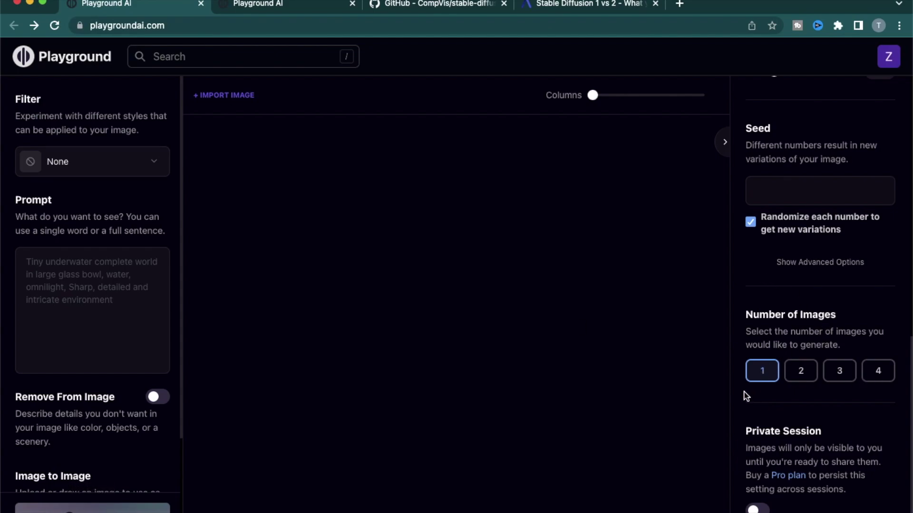
pyautogui.scroll(5, 799, 322)
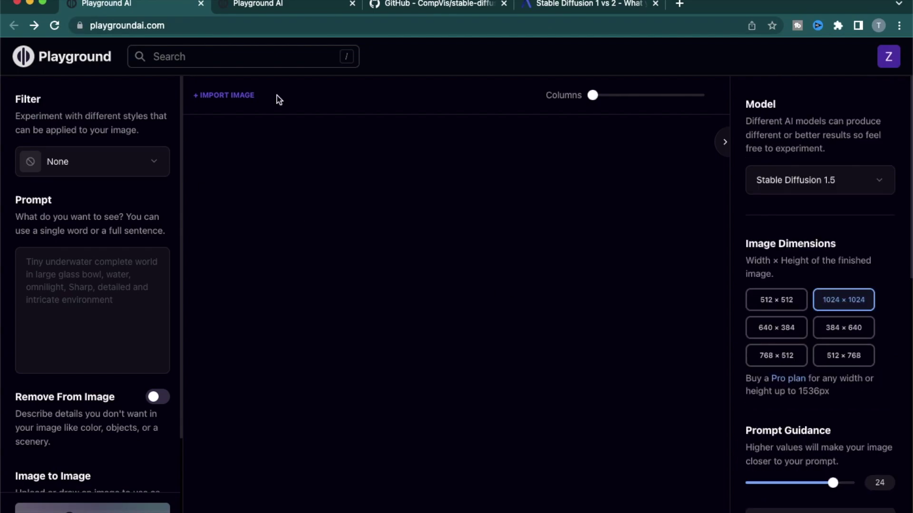
# - Pick DALL-E 2 as the model, dismiss its add-on purchase notice, then go to the GitHub stable-diffusion tab
pyautogui.click(835, 183)
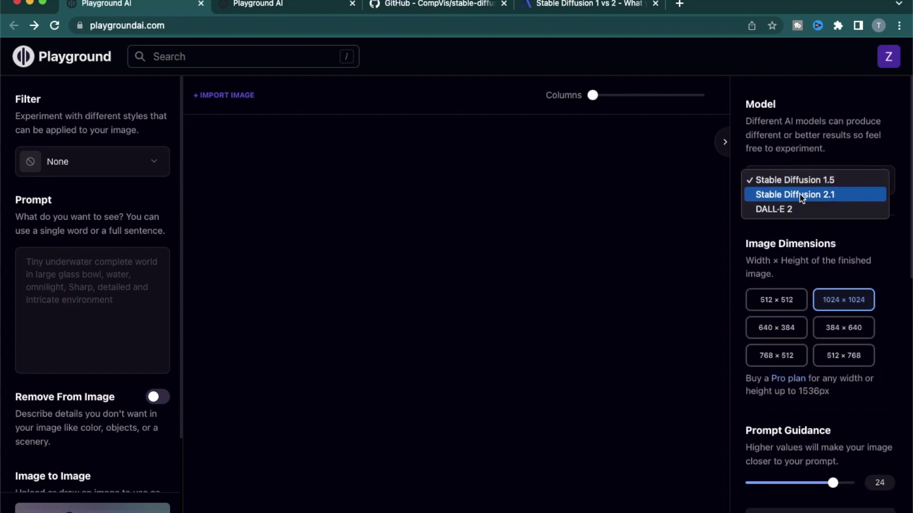
pyautogui.click(780, 209)
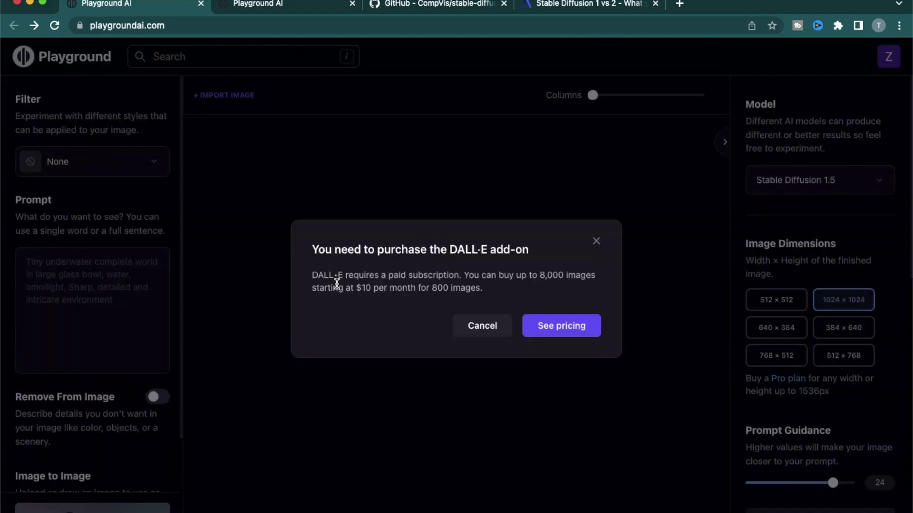
pyautogui.click(595, 242)
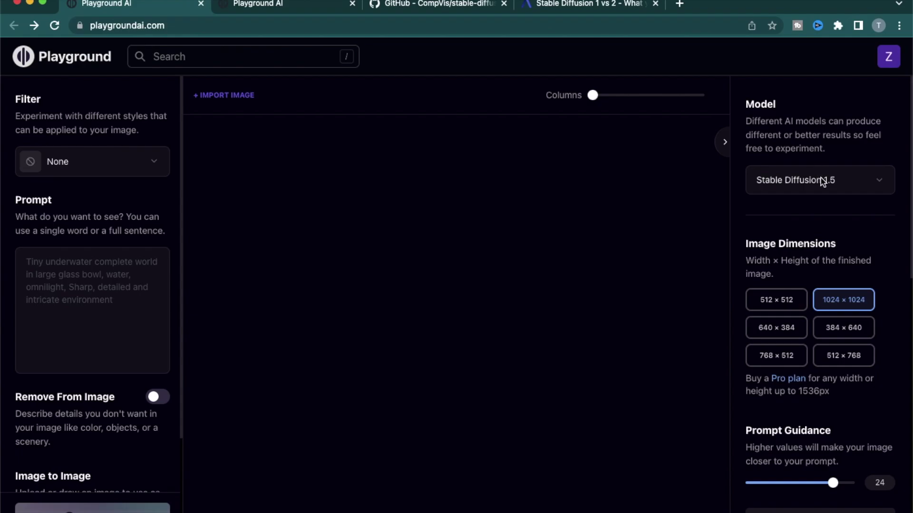
pyautogui.click(458, 7)
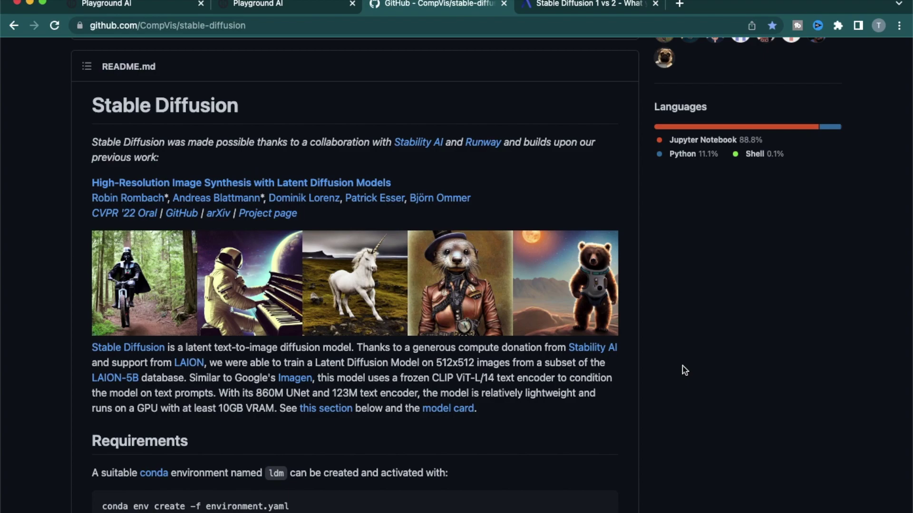
# - Move from the Stable Diffusion README to the AssemblyAI comparison article with Ctrl+Tab
pyautogui.hotkey('ctrl', 'Tab')
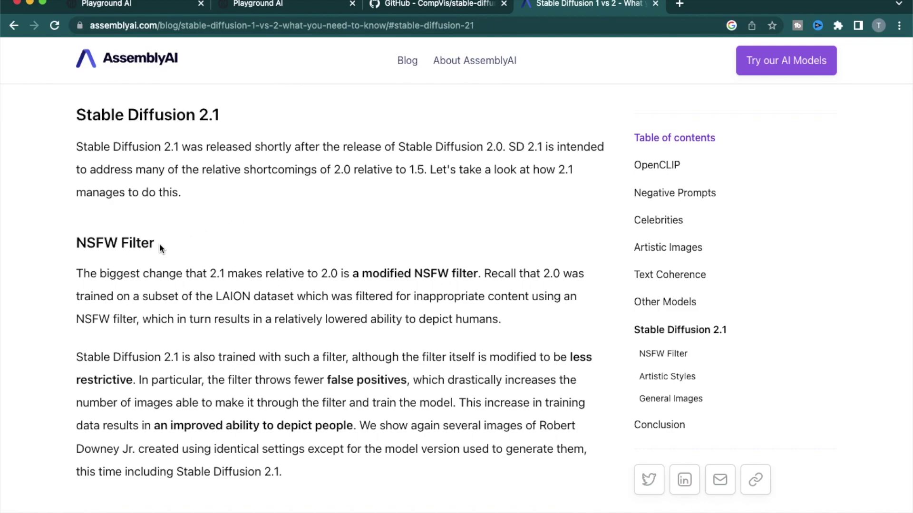
# - Read the Stable Diffusion 1.5, 2 and 2.1 comparison, then return to the Playground AI tab
pyautogui.moveTo(157, 244); pyautogui.dragTo(68, 249)
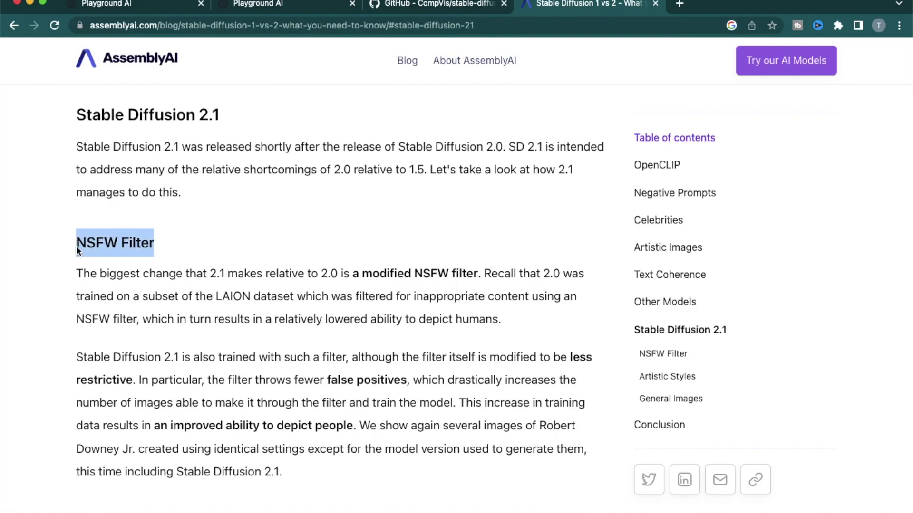
pyautogui.click(300, 302)
pyautogui.scroll(-7, 313, 303)
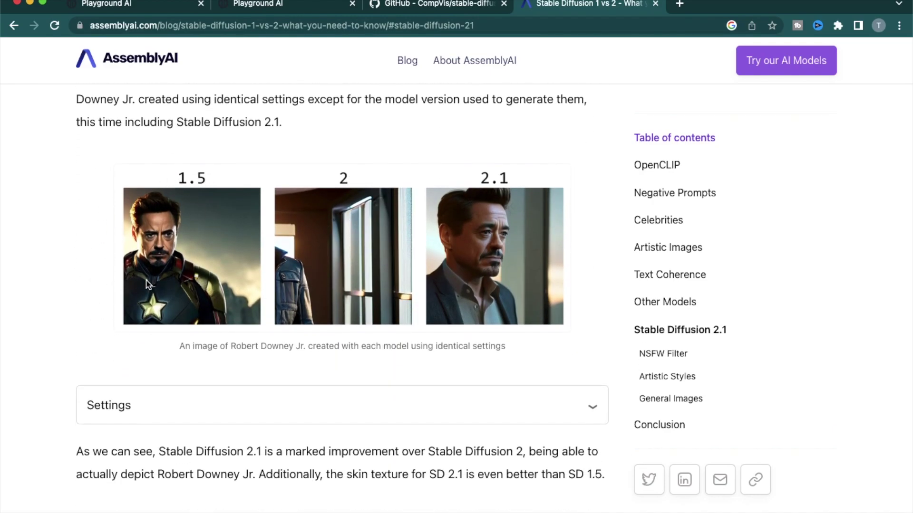
pyautogui.scroll(-8, 287, 392)
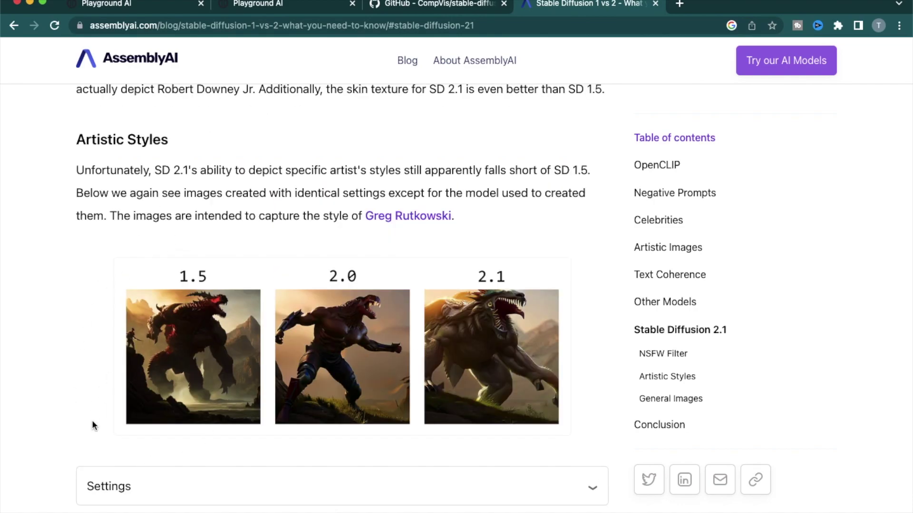
pyautogui.scroll(6, 161, 195)
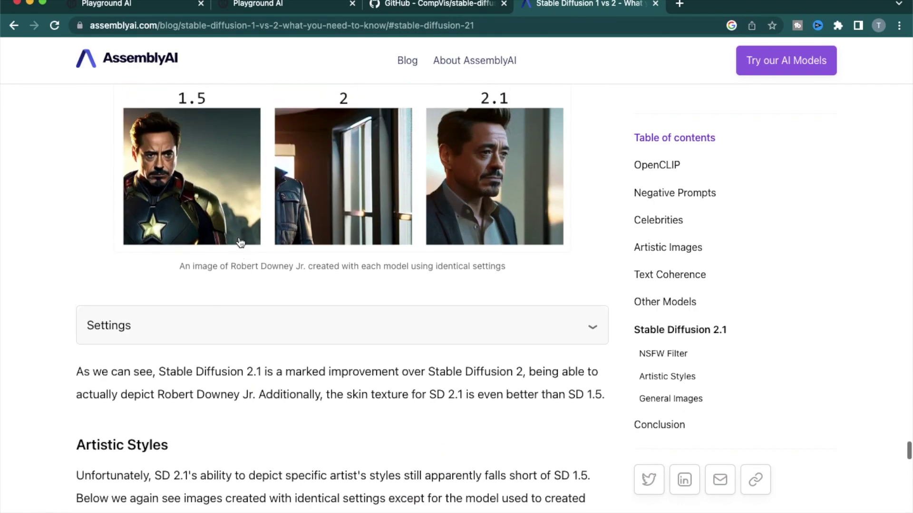
pyautogui.scroll(1, 496, 182)
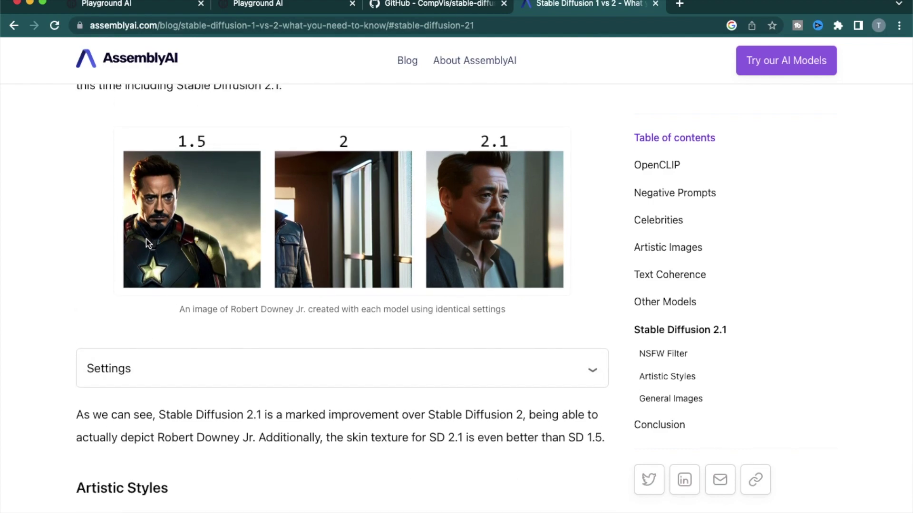
pyautogui.press('super+1')
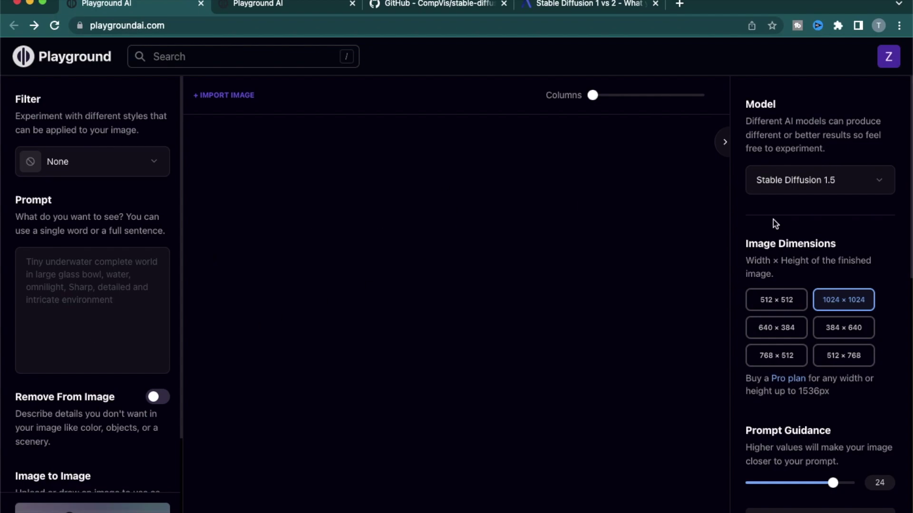
pyautogui.click(815, 183)
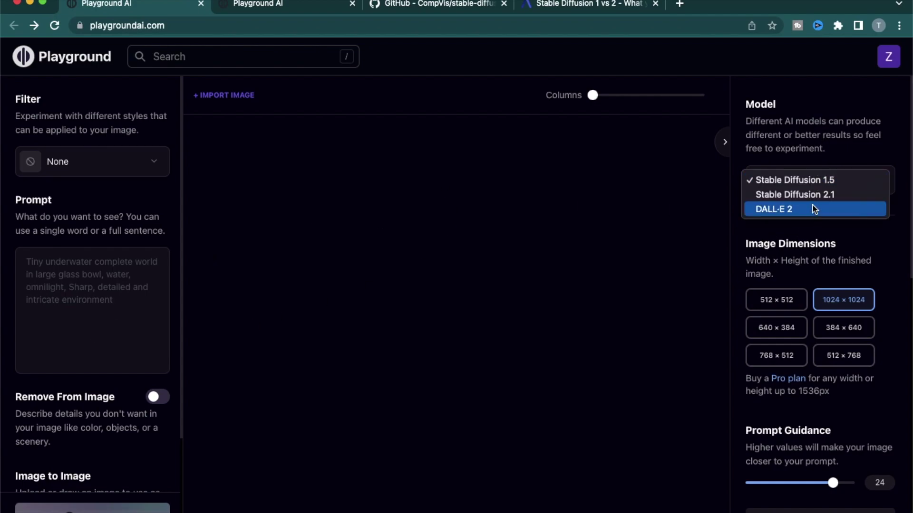
pyautogui.click(783, 133)
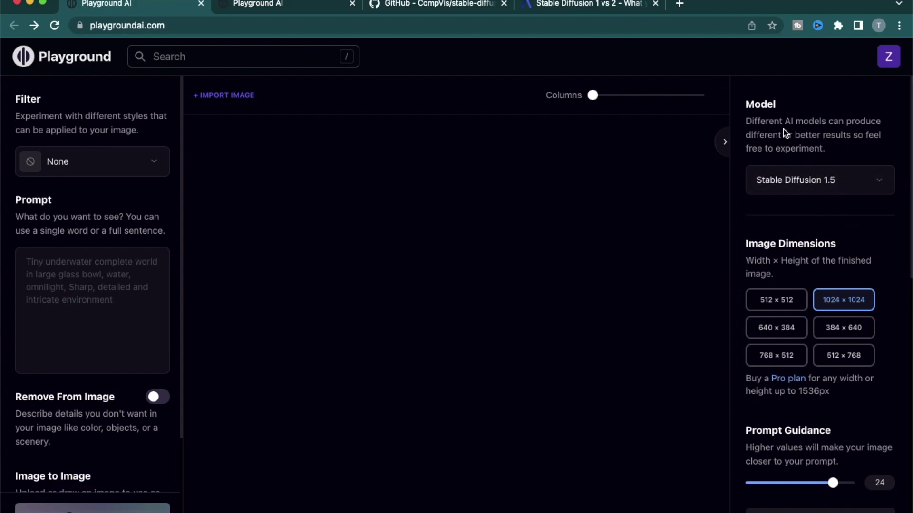
pyautogui.click(820, 184)
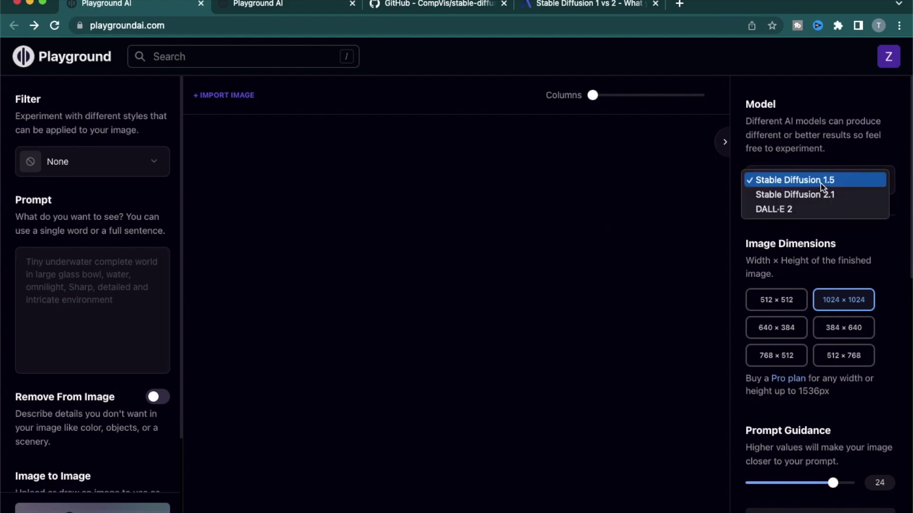
pyautogui.click(829, 195)
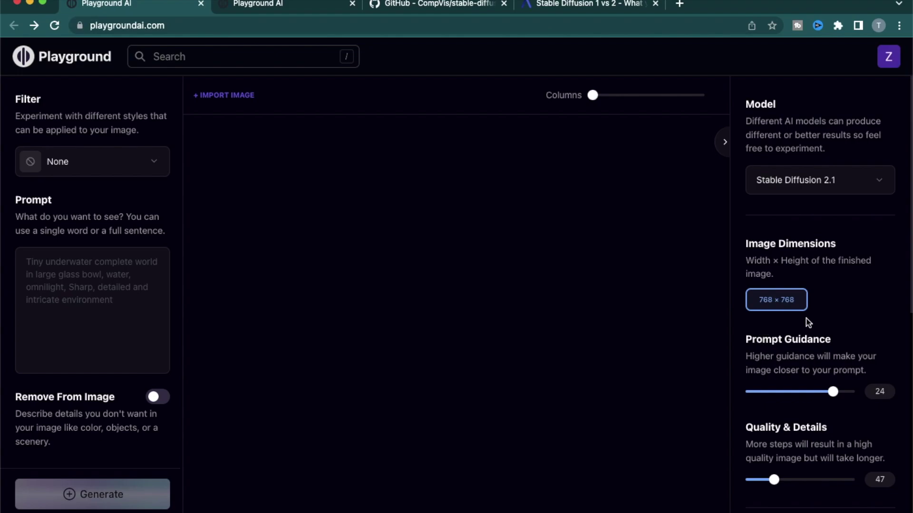
pyautogui.click(837, 182)
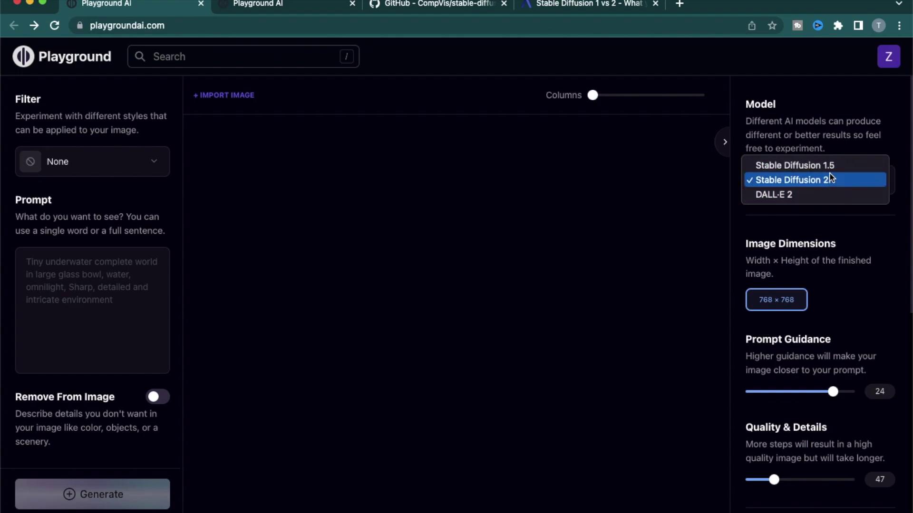
pyautogui.click(834, 166)
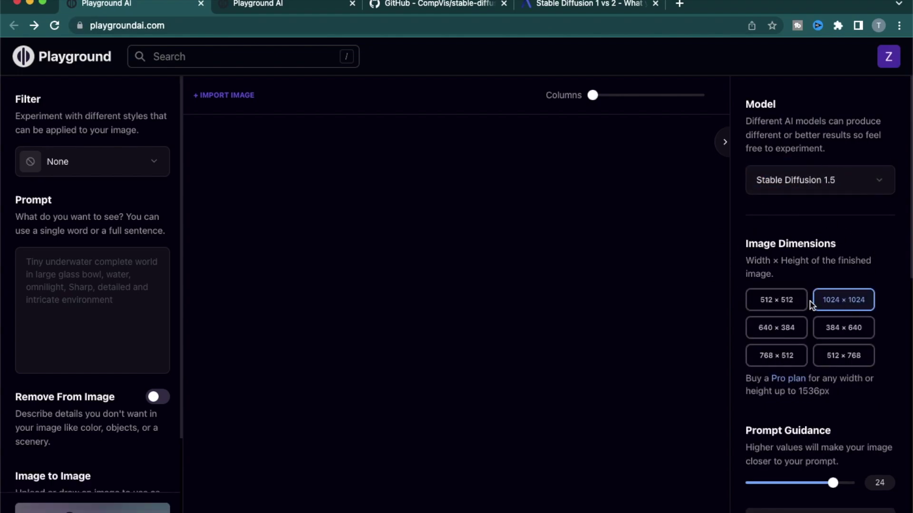
pyautogui.click(45, 312)
pyautogui.write('American breakfast')
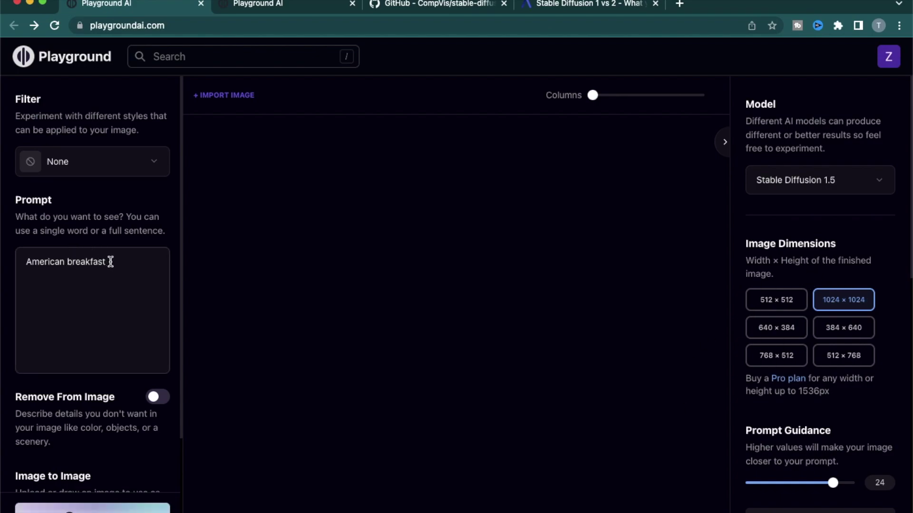
# - Generate an 'American breakfast' image with Stable Diffusion 1.5 kept as the model
pyautogui.moveTo(110, 262); pyautogui.dragTo(22, 262)
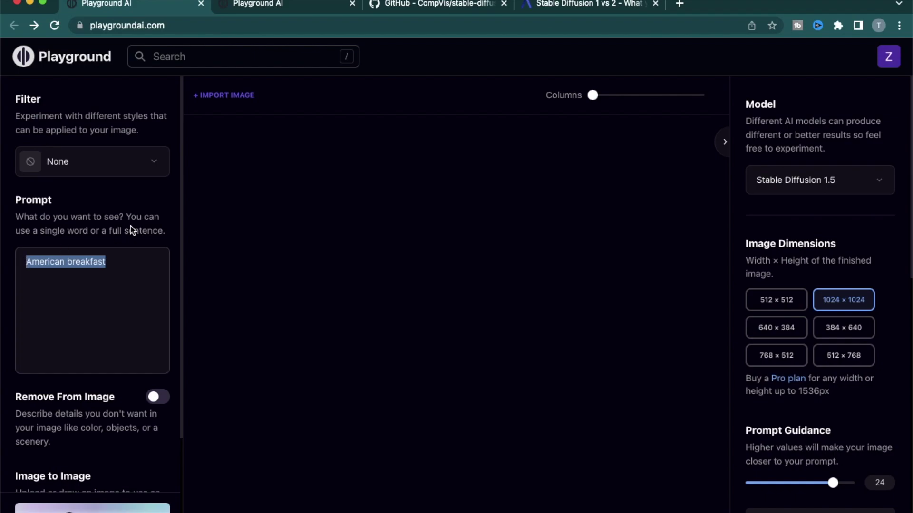
pyautogui.click(158, 211)
pyautogui.click(815, 189)
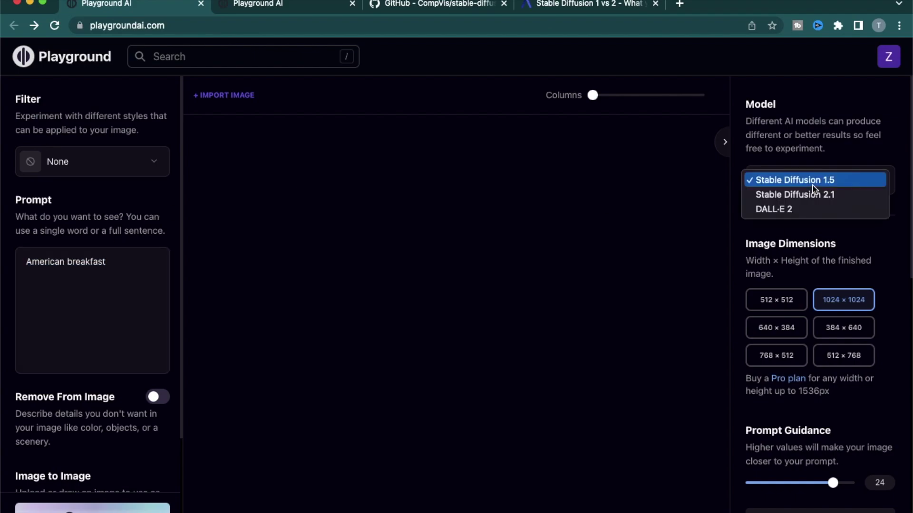
pyautogui.click(805, 138)
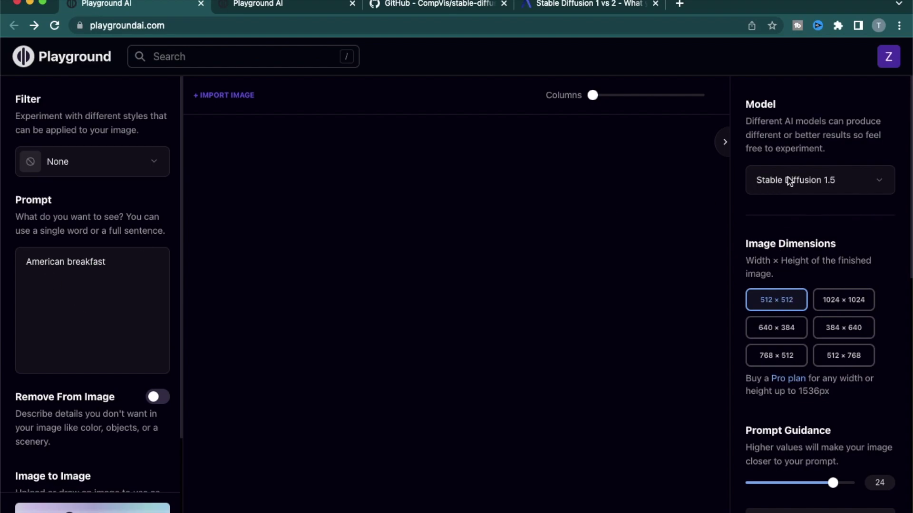
pyautogui.click(92, 508)
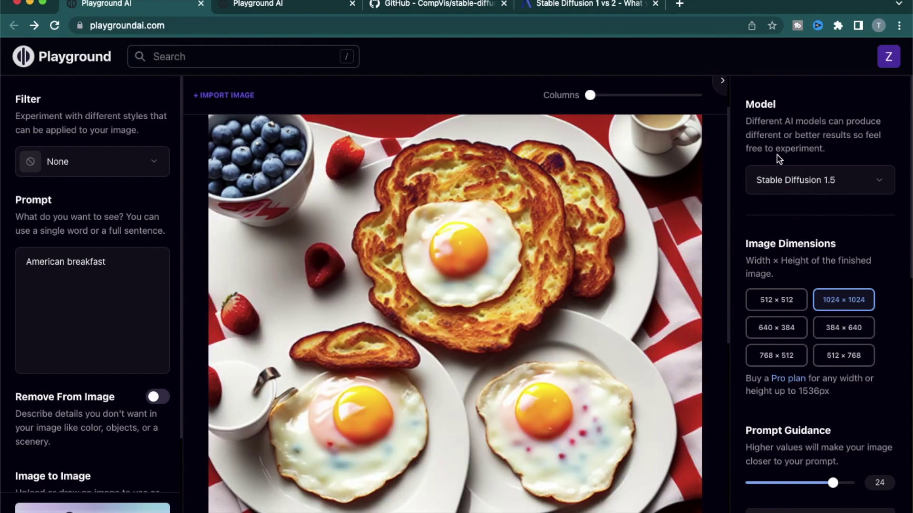
# - Generate two breakfast images on Stable Diffusion 2.1, then switch the model back to Stable Diffusion 1.5
pyautogui.click(799, 180)
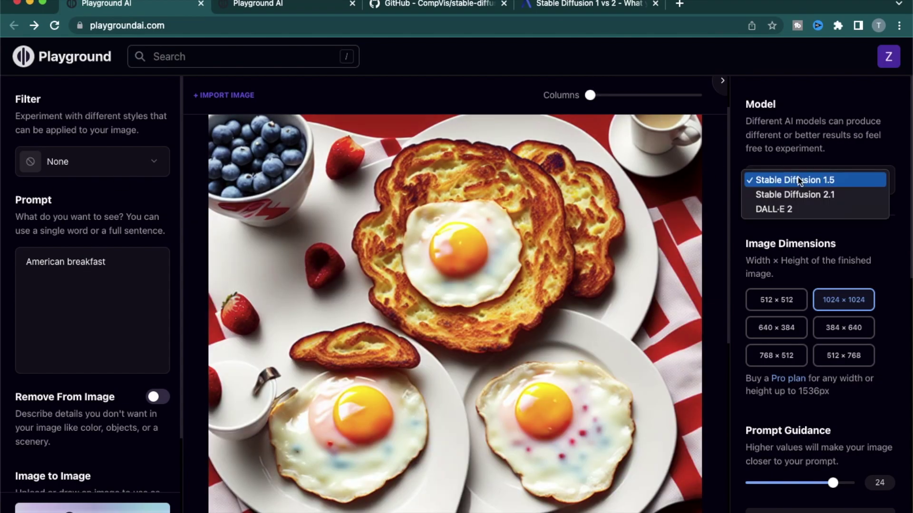
pyautogui.click(795, 194)
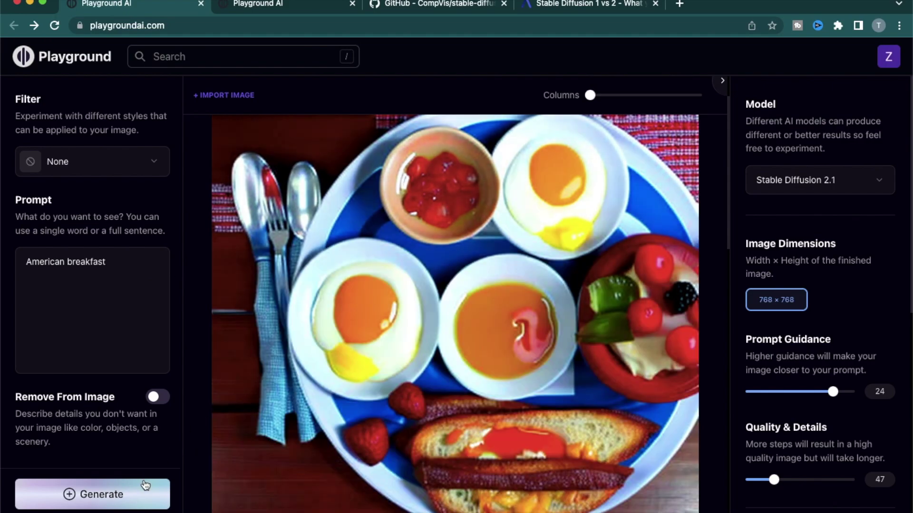
pyautogui.click(137, 489)
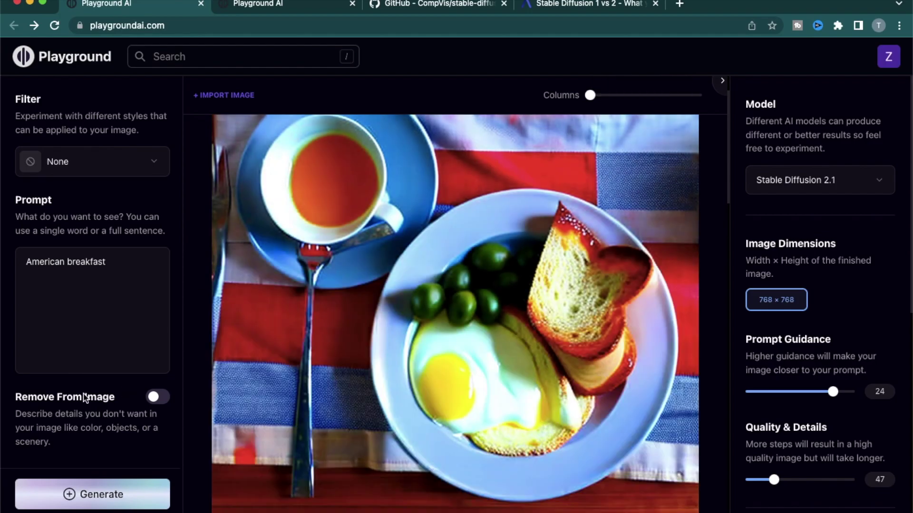
pyautogui.click(90, 492)
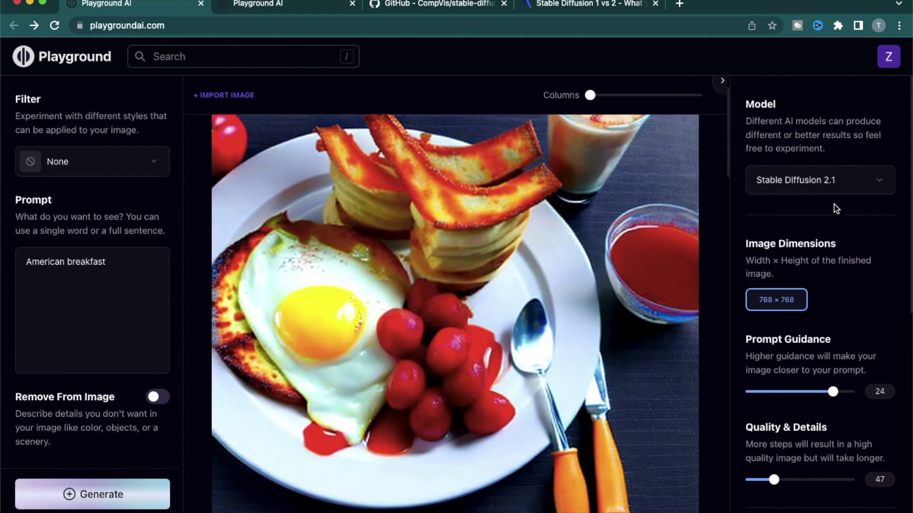
pyautogui.click(835, 187)
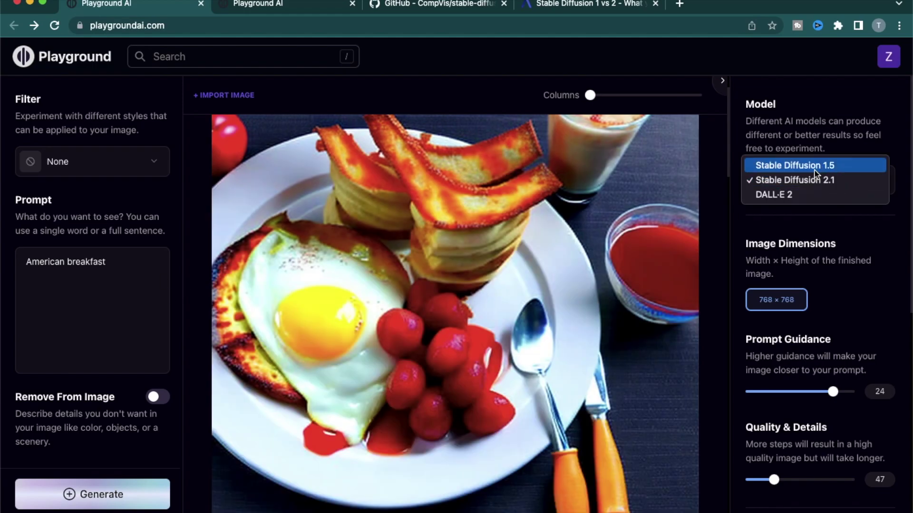
pyautogui.click(804, 166)
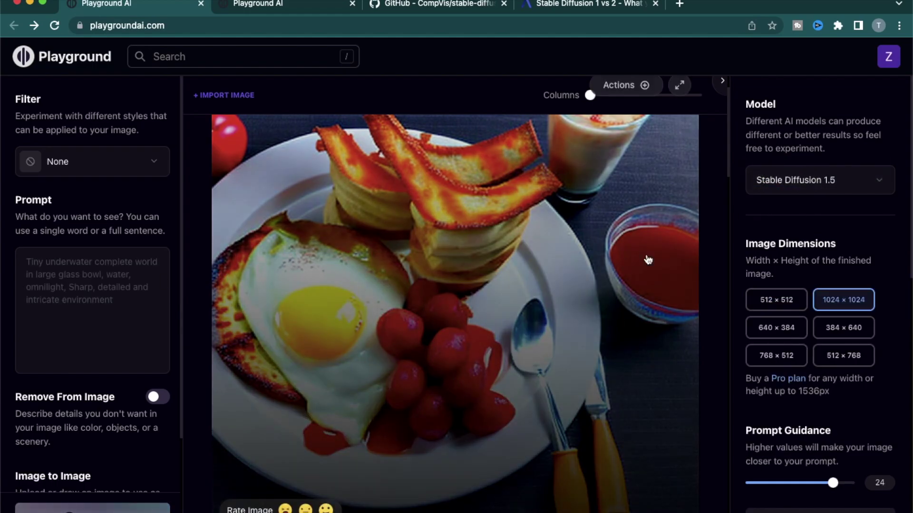
# - Scroll through the settings panel with Stable Diffusion 1.5 selected
pyautogui.scroll(-2, 810, 218)
pyautogui.scroll(2, 837, 220)
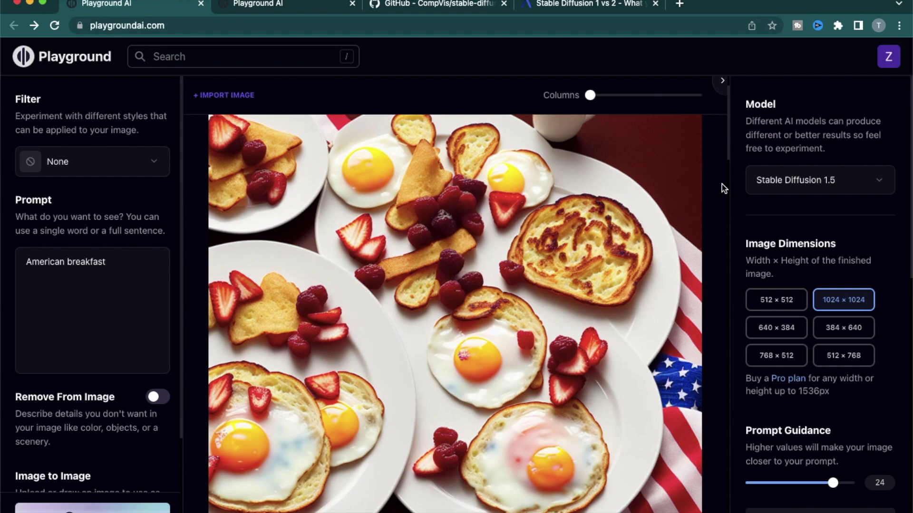
pyautogui.scroll(-2, 721, 185)
# - Drag prompt guidance down to 5 and generate a breakfast image on a marble table
pyautogui.scroll(3, 699, 199)
pyautogui.scroll(-5, 806, 214)
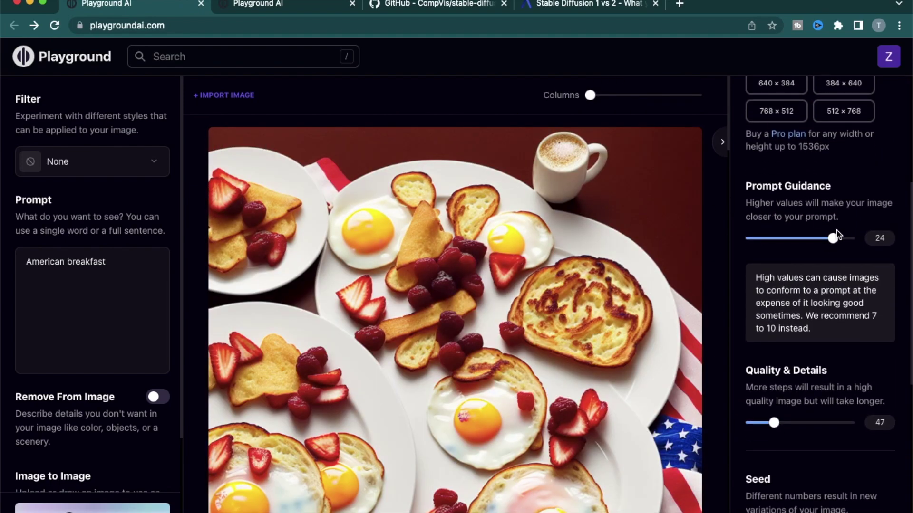
pyautogui.moveTo(832, 238); pyautogui.dragTo(764, 238)
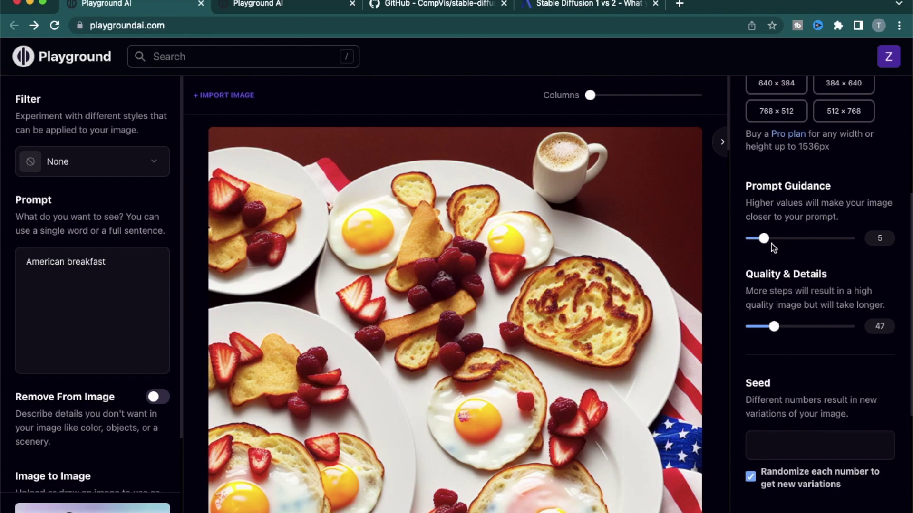
pyautogui.click(76, 507)
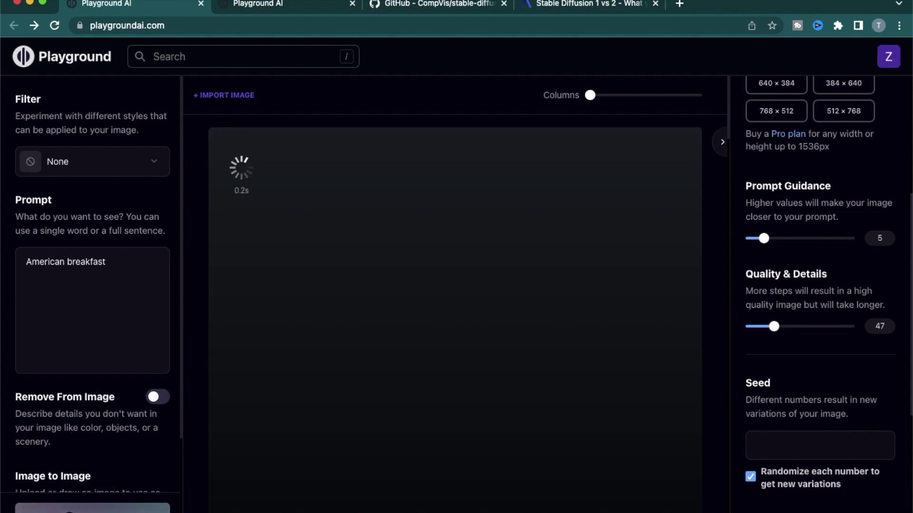
pyautogui.moveTo(425, 267)
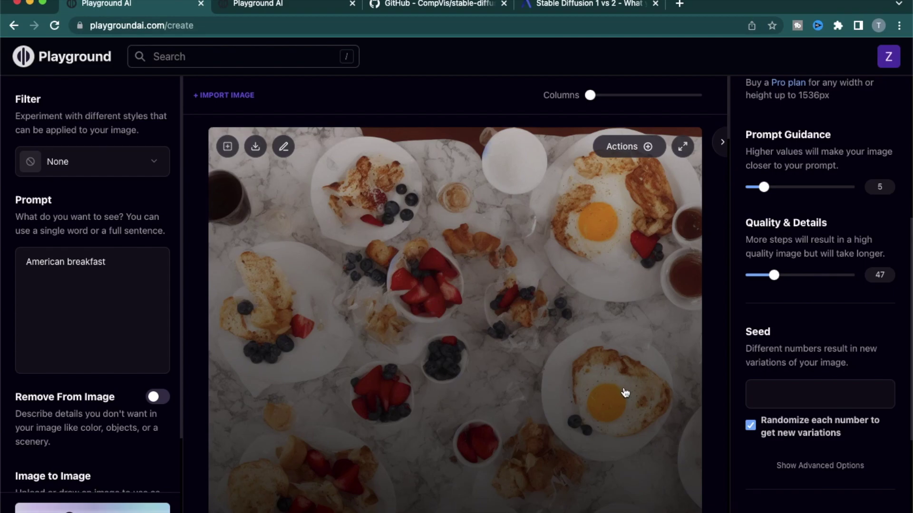
# - Generate at prompt guidance 0 for an abstract mottled texture, then raise guidance to 30
pyautogui.scroll(1, 780, 238)
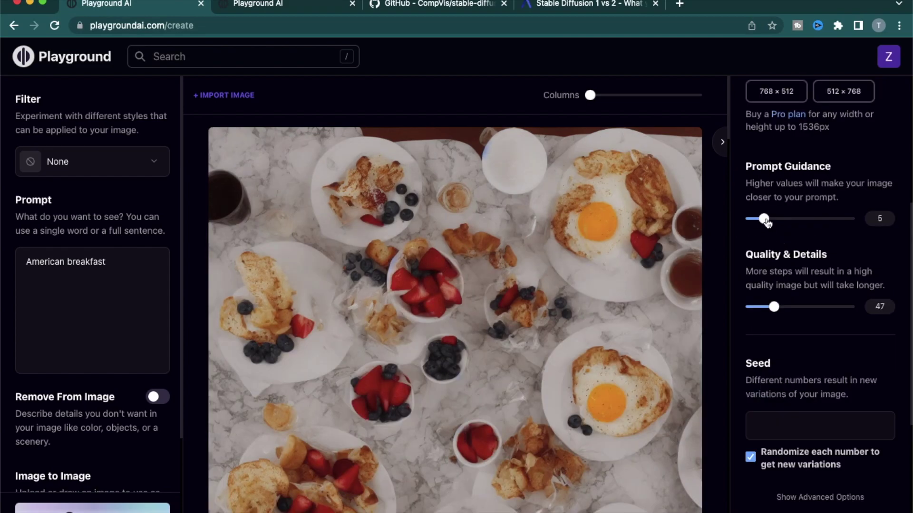
pyautogui.moveTo(767, 221); pyautogui.dragTo(716, 229)
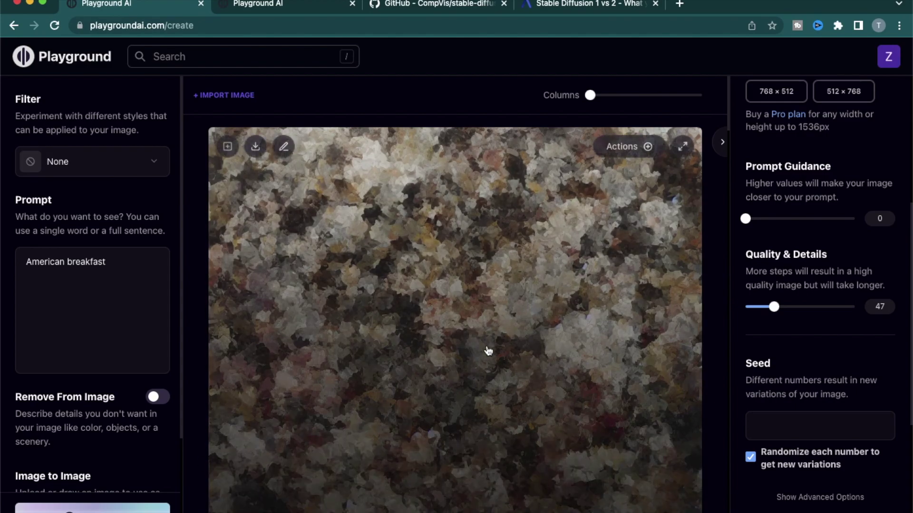
pyautogui.scroll(1, 808, 238)
pyautogui.moveTo(745, 255); pyautogui.dragTo(854, 256)
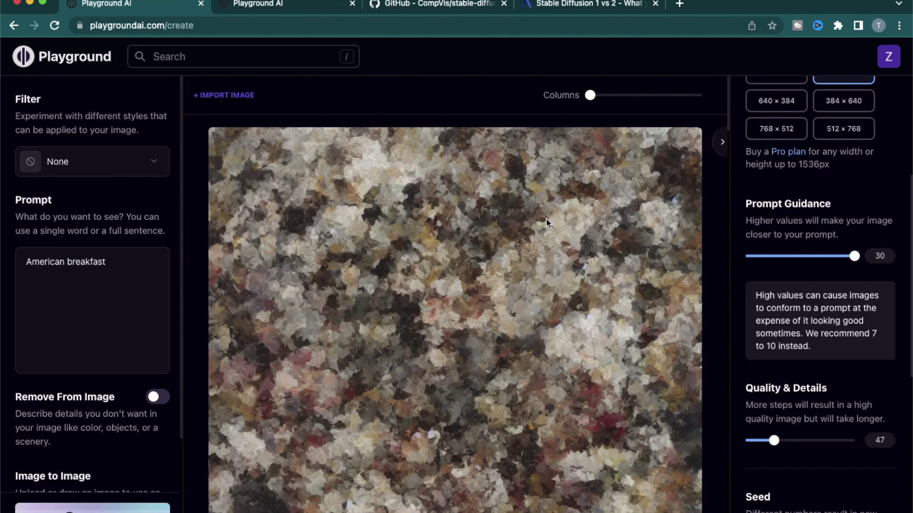
# - Generate at guidance 30, yielding eggs on toast and flag napkins, then set guidance 12, quality 41
pyautogui.moveTo(476, 322)
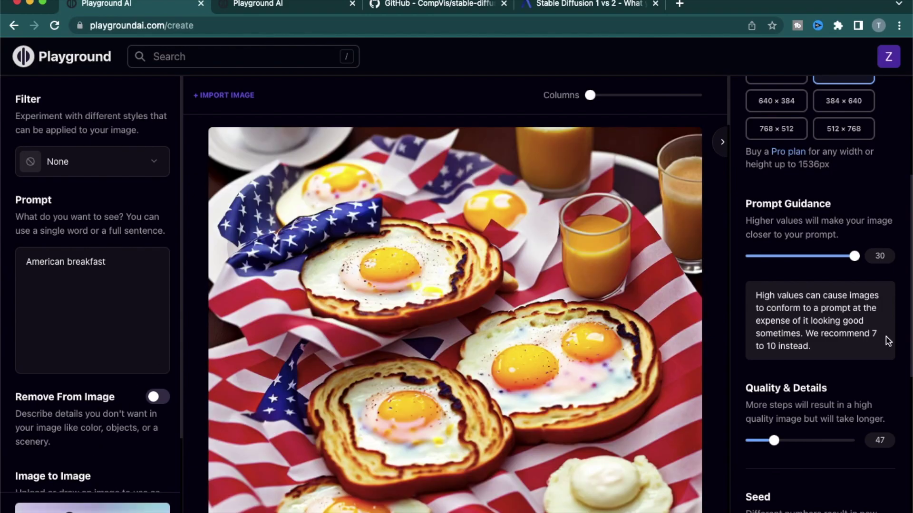
pyautogui.moveTo(332, 327)
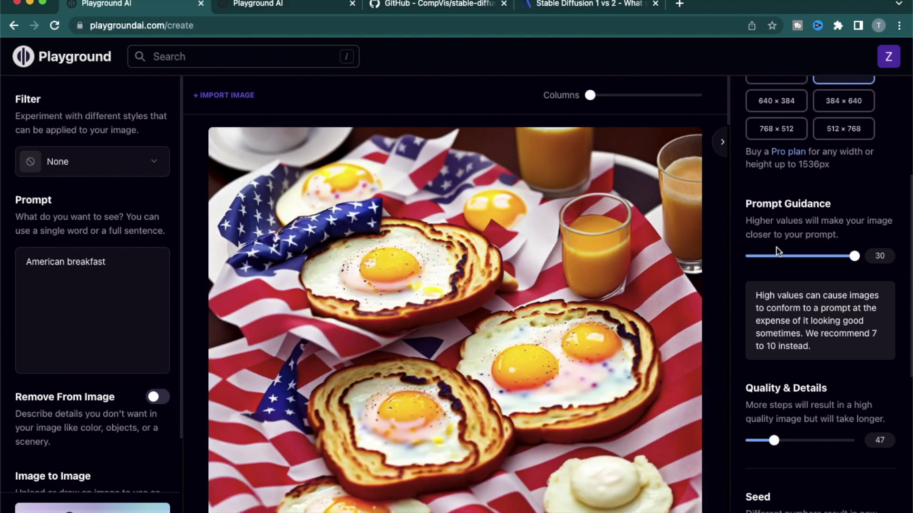
pyautogui.moveTo(582, 241)
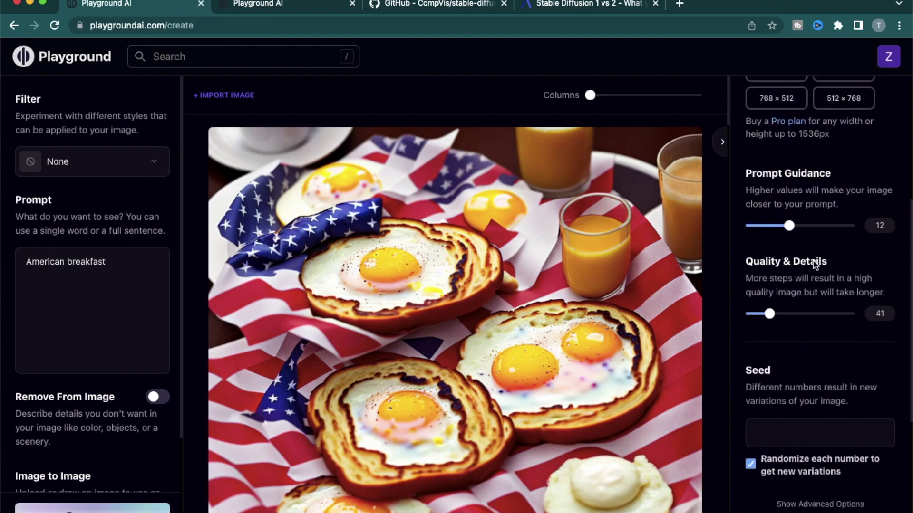
# - Set Quality & Details to 25 and generate a new overhead breakfast image
pyautogui.scroll(-2, 594, 335)
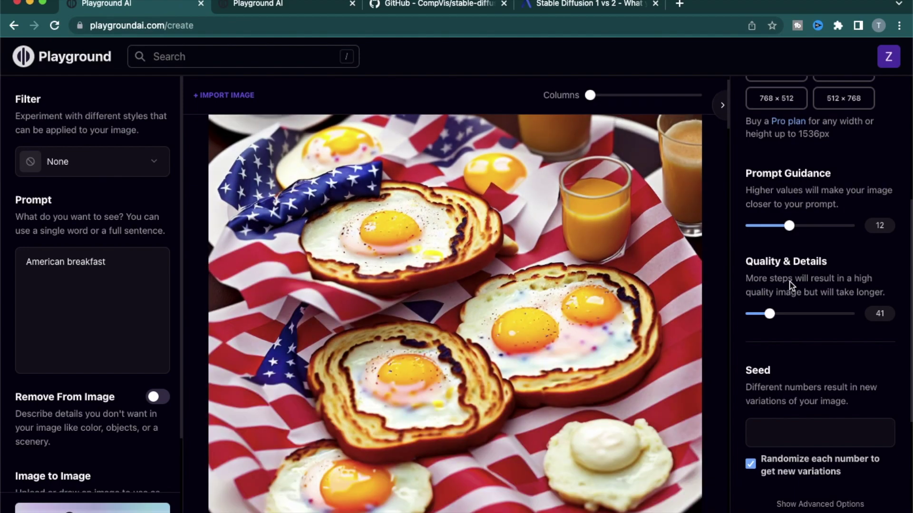
pyautogui.moveTo(769, 314); pyautogui.dragTo(802, 365)
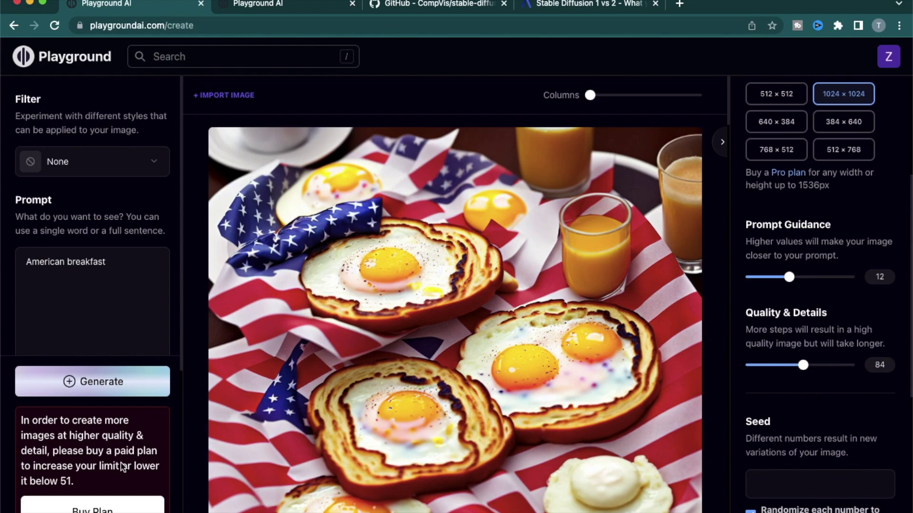
pyautogui.click(757, 366)
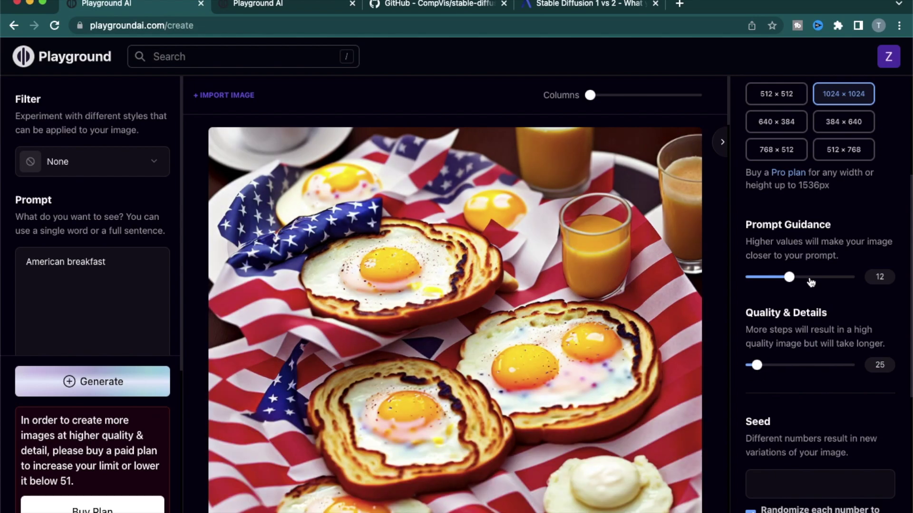
pyautogui.moveTo(521, 298)
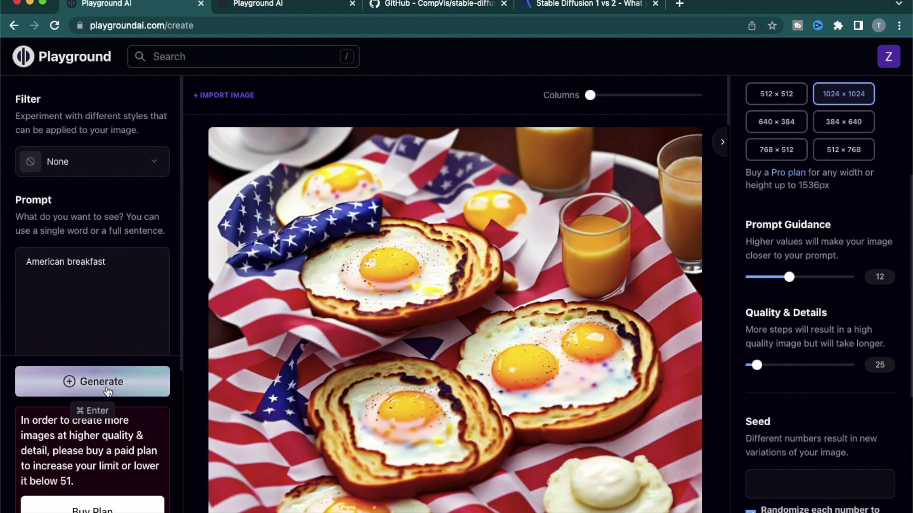
pyautogui.click(95, 383)
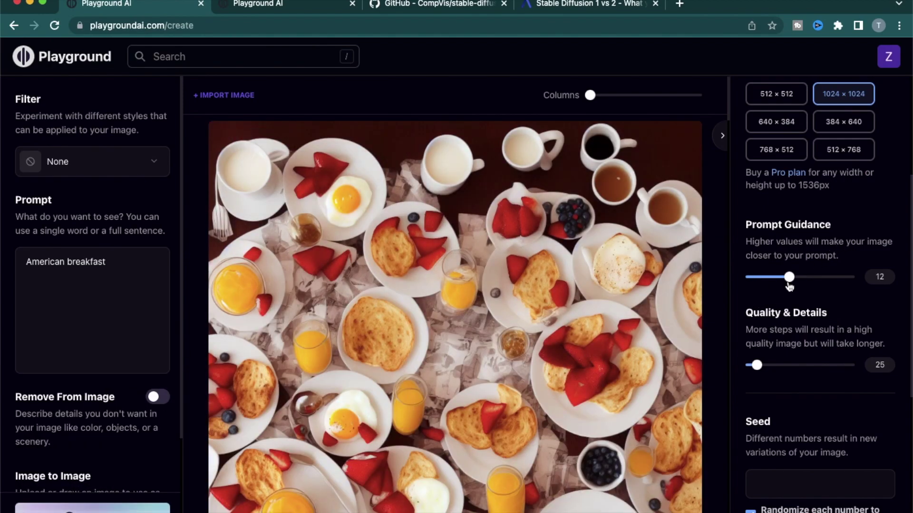
pyautogui.scroll(-1, 567, 190)
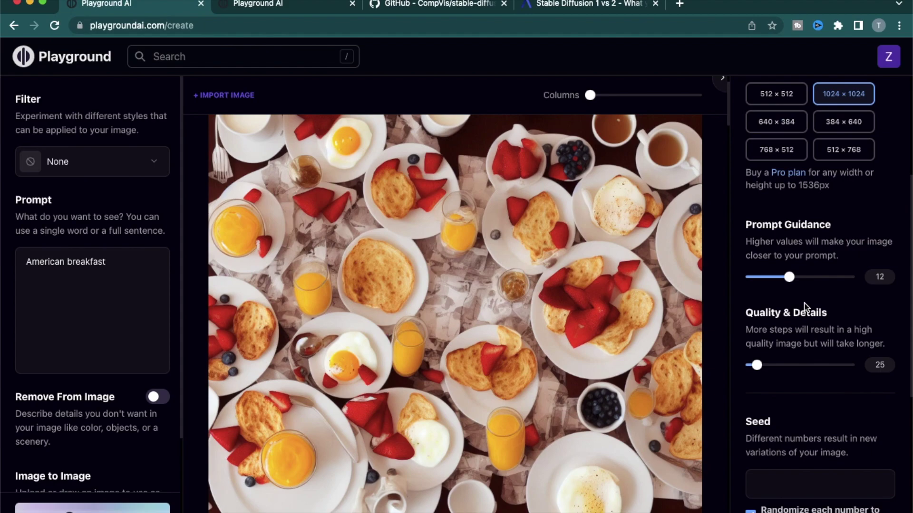
# - Set prompt guidance to 30 and generate 4 breakfast images in one batch
pyautogui.scroll(1, 412, 439)
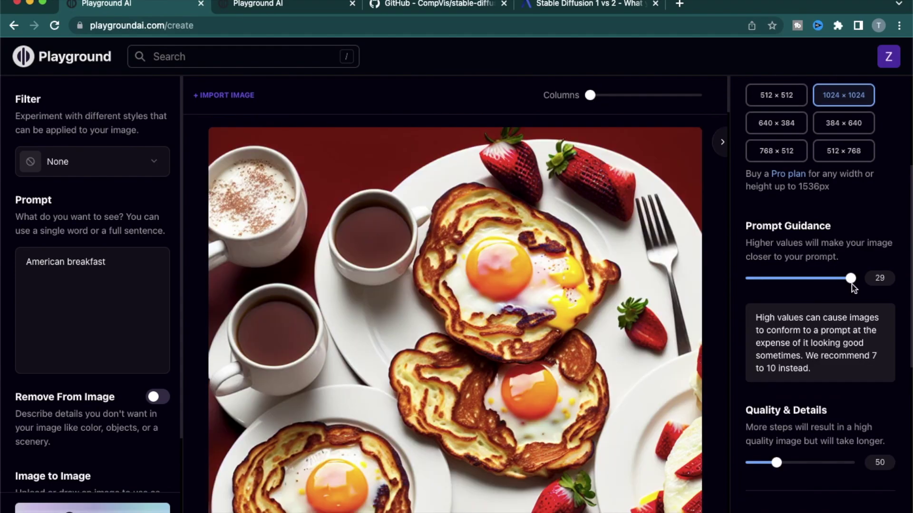
pyautogui.moveTo(853, 284); pyautogui.dragTo(861, 283)
pyautogui.scroll(-2, 791, 323)
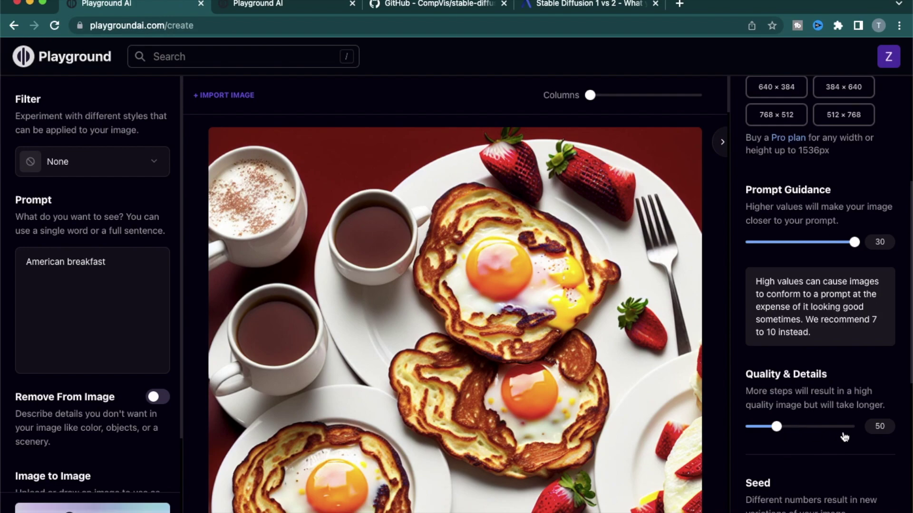
pyautogui.scroll(-8, 845, 436)
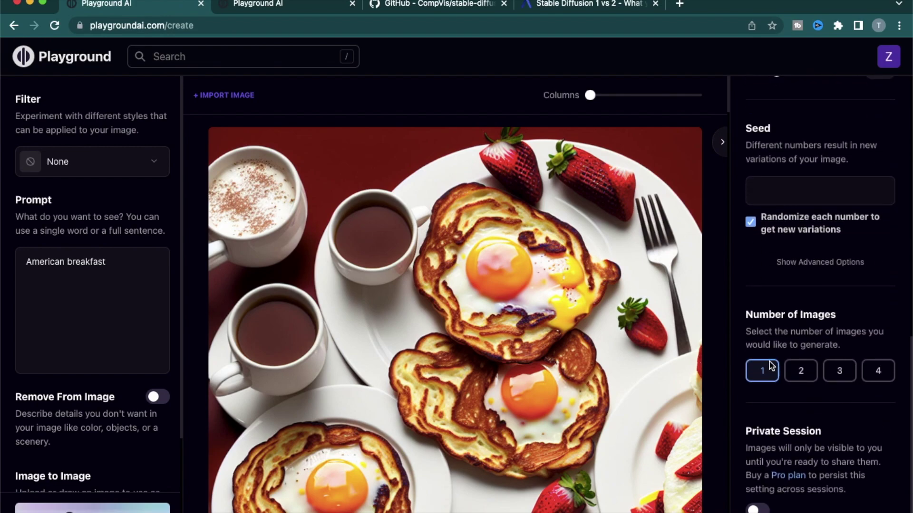
pyautogui.click(880, 375)
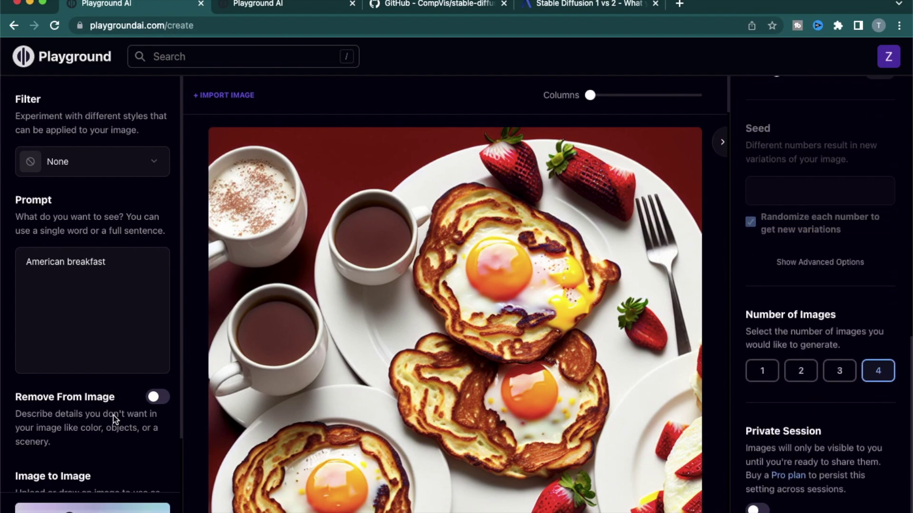
pyautogui.click(93, 509)
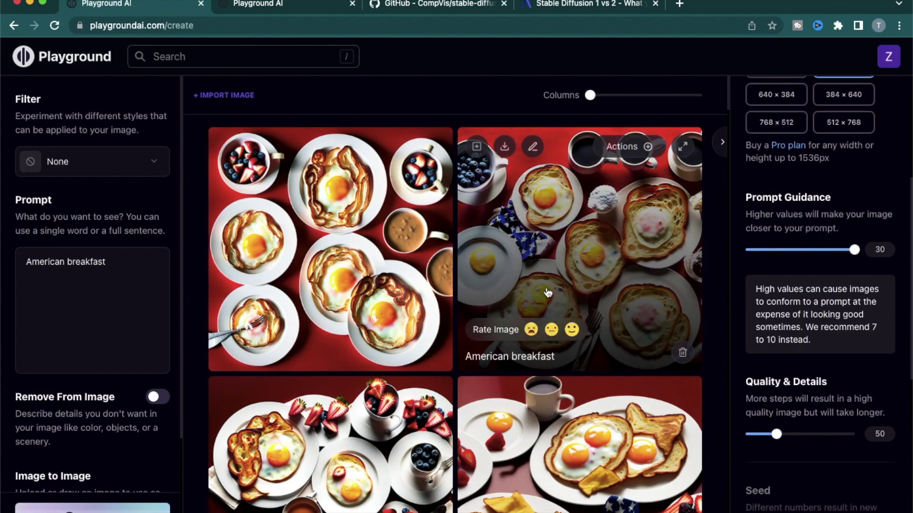
pyautogui.scroll(-1, 556, 257)
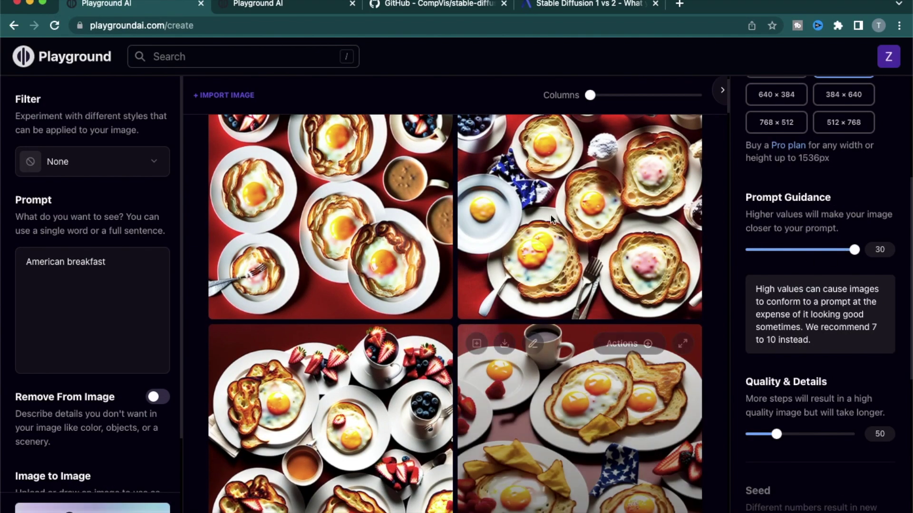
pyautogui.scroll(-1, 491, 445)
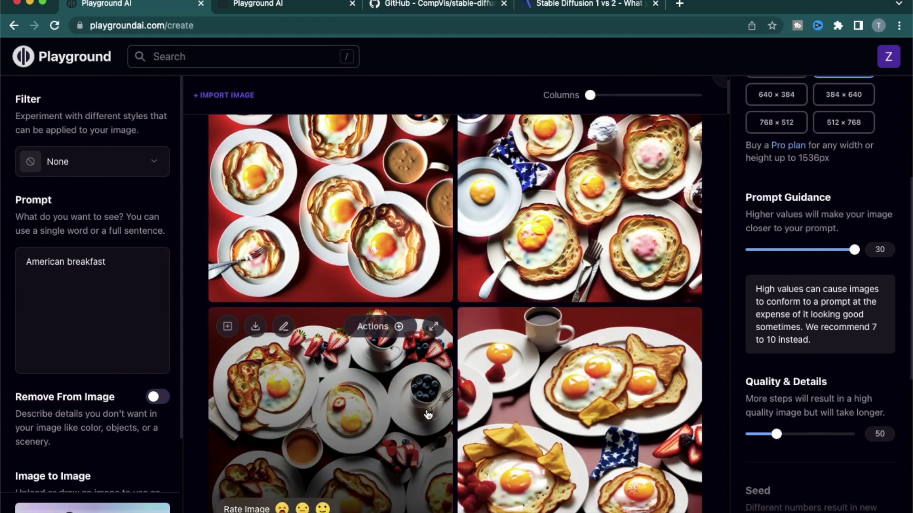
pyautogui.scroll(1, 606, 202)
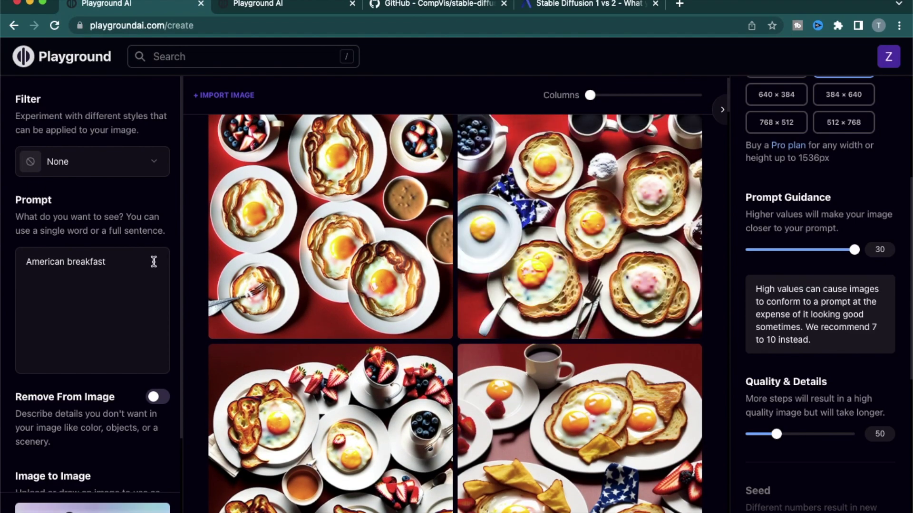
pyautogui.scroll(-3, 431, 353)
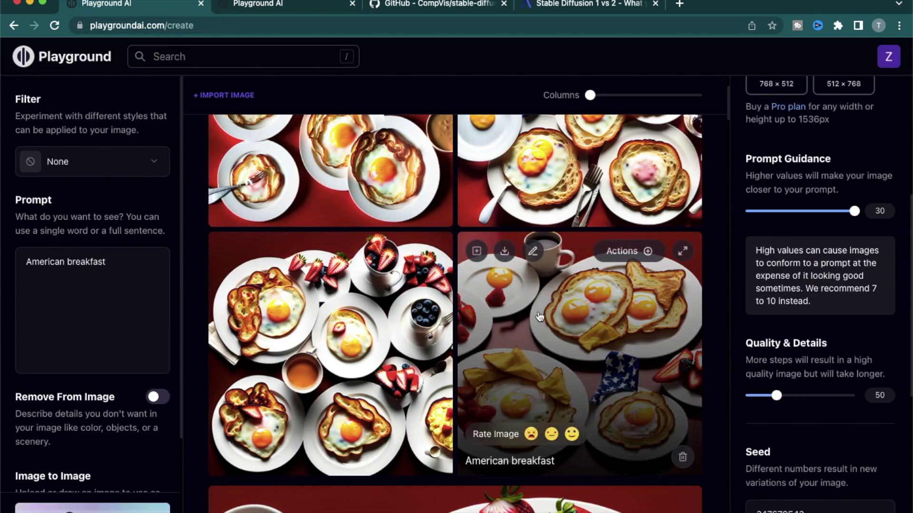
pyautogui.moveTo(505, 251)
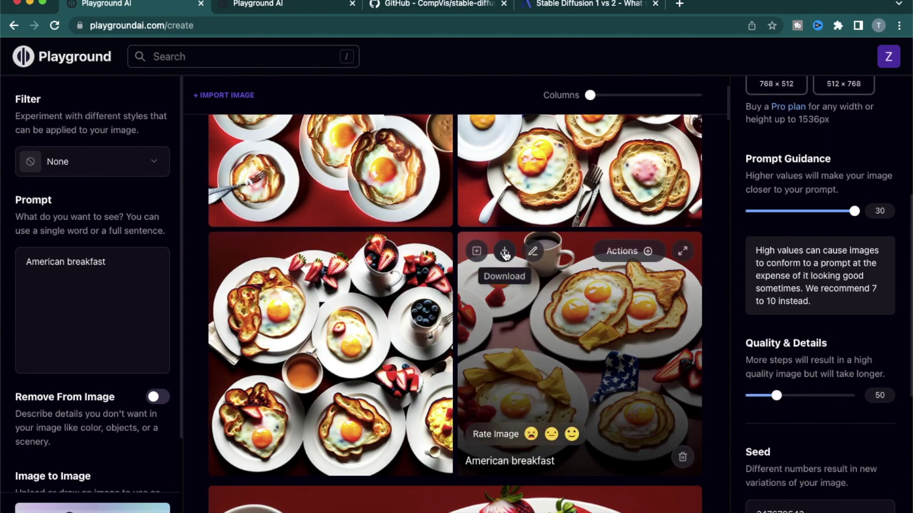
pyautogui.scroll(-5, 767, 259)
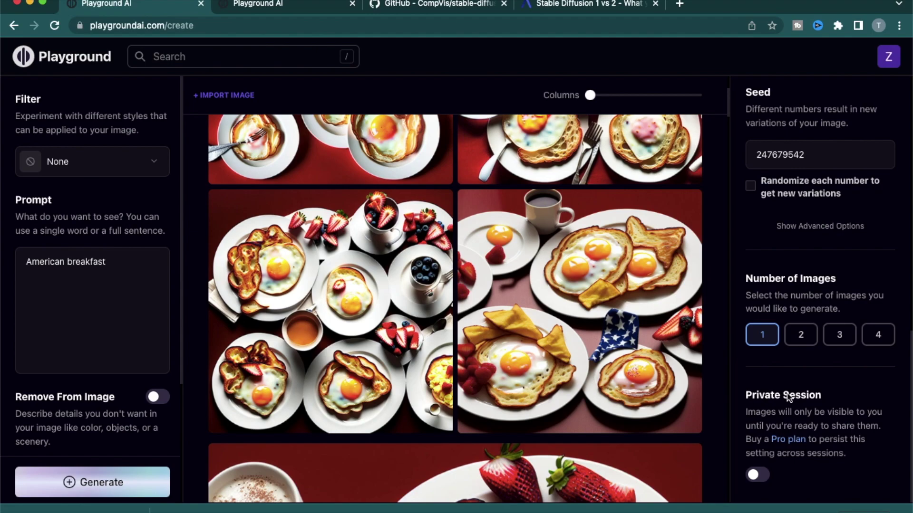
pyautogui.click(759, 477)
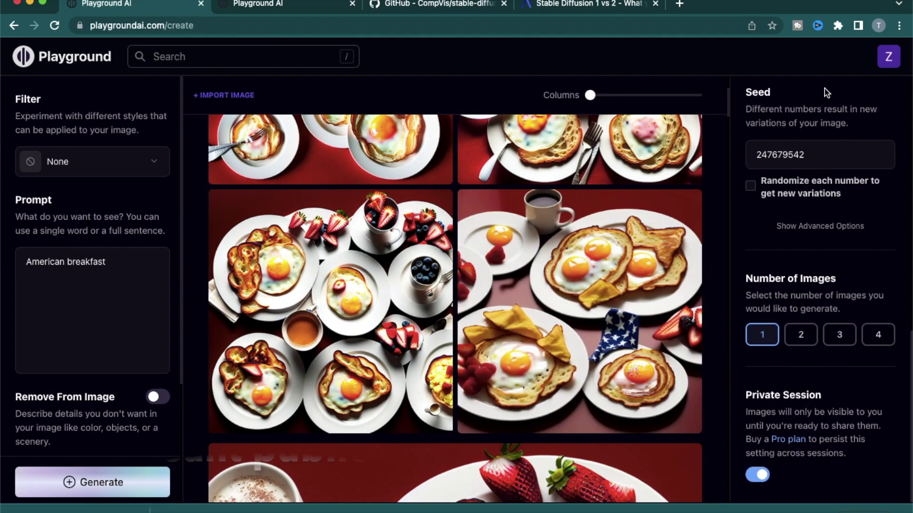
# - Browse the generated images on the Profile page, then return to a fresh create page
pyautogui.click(888, 58)
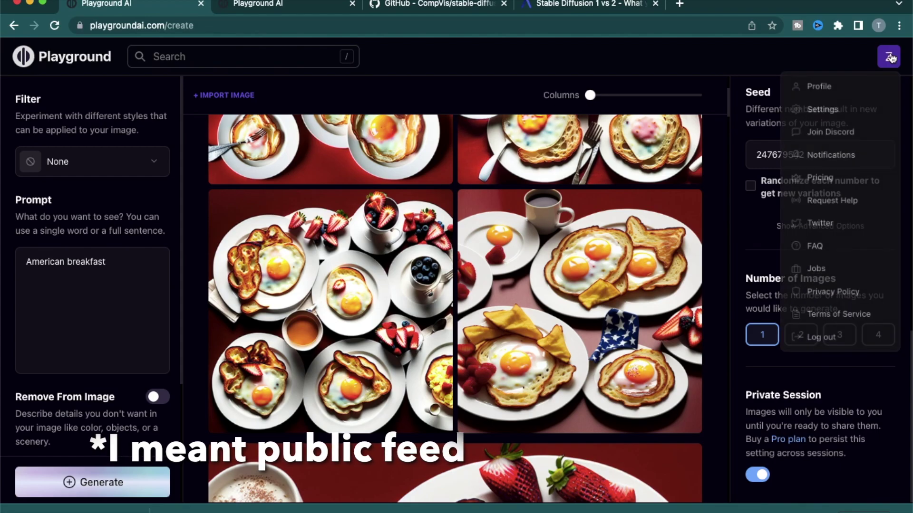
pyautogui.click(837, 90)
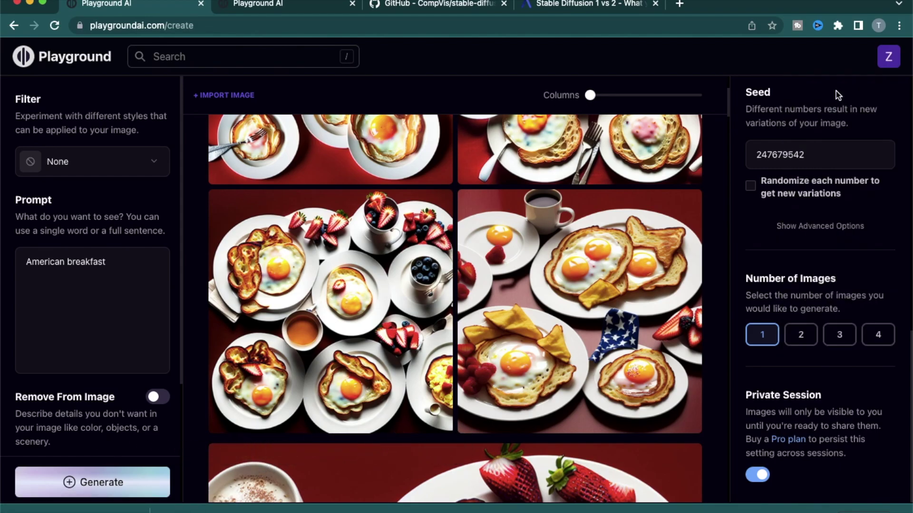
pyautogui.scroll(-10, 556, 361)
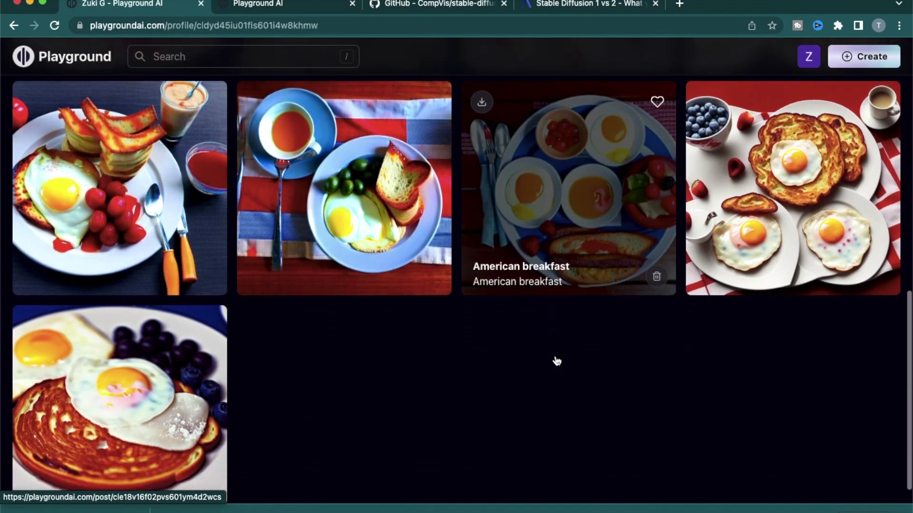
pyautogui.press('super+bracketleft')
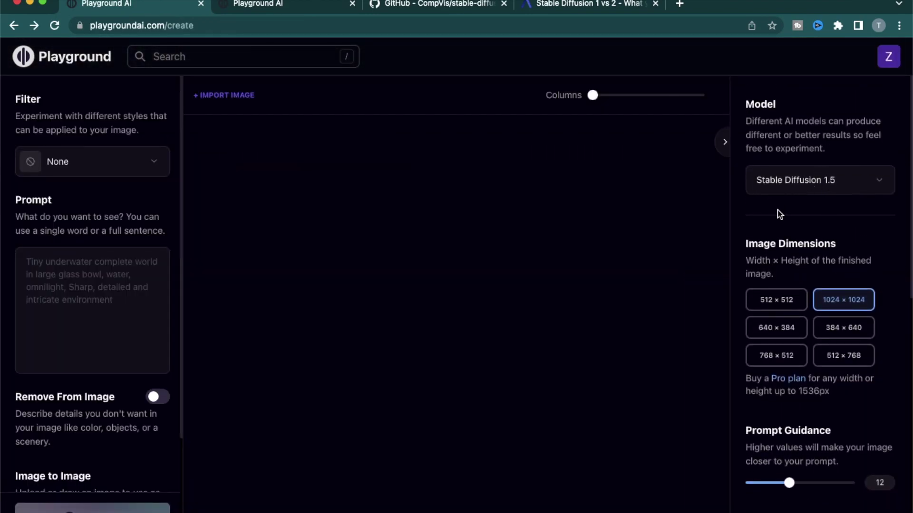
# - Turn on Private Session and enter the prompt 'American breakfast'
pyautogui.scroll(-8, 814, 328)
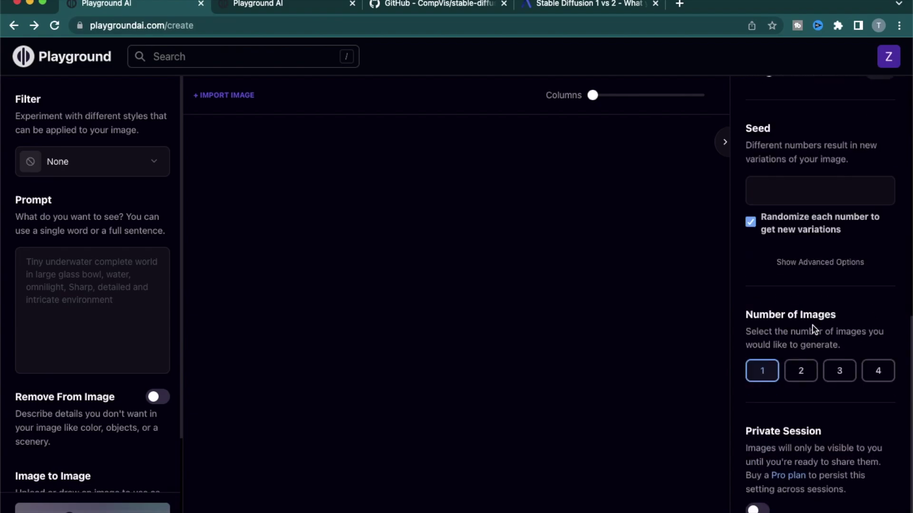
pyautogui.click(754, 510)
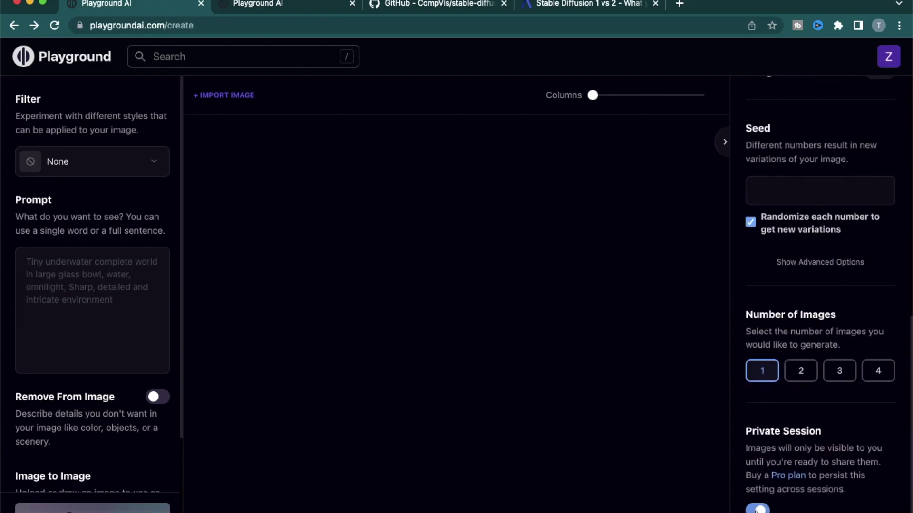
pyautogui.click(38, 297)
pyautogui.write('Ame')
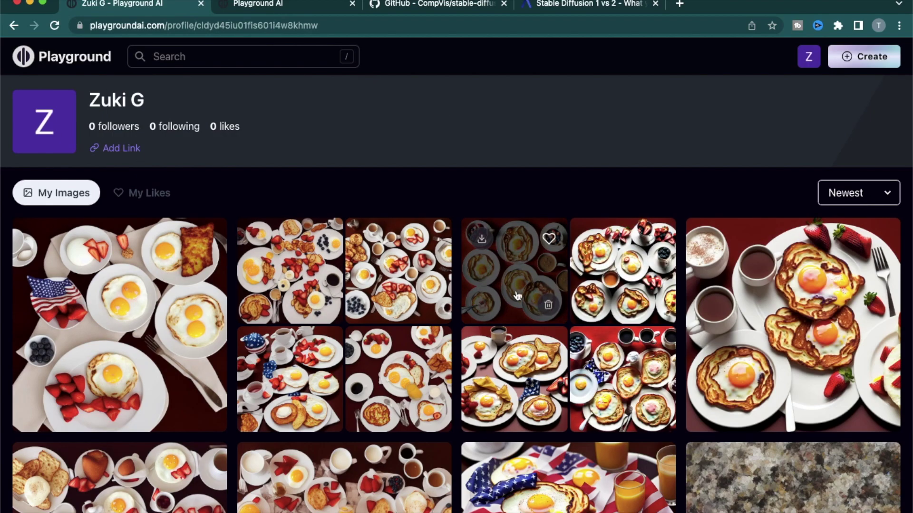
# - Return to the 'American breakfast' community search results
pyautogui.scroll(-5, 517, 295)
pyautogui.scroll(5, 518, 296)
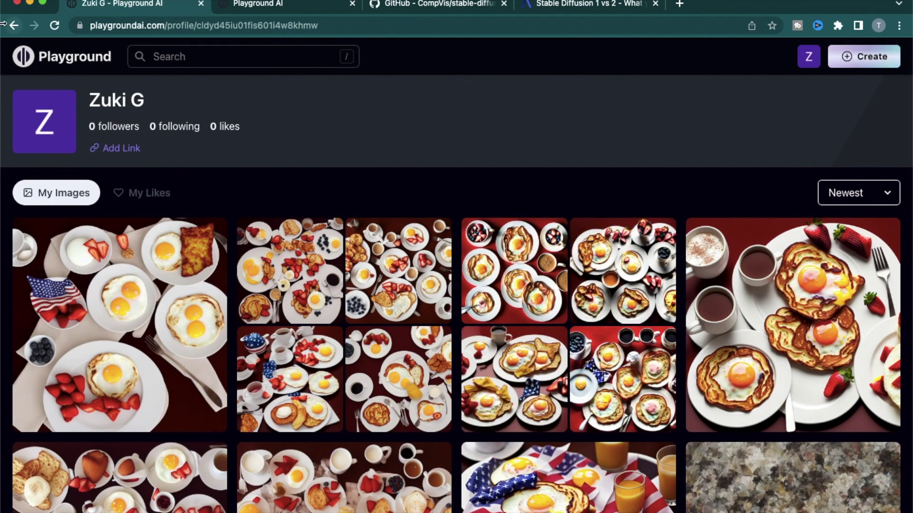
pyautogui.click(14, 25)
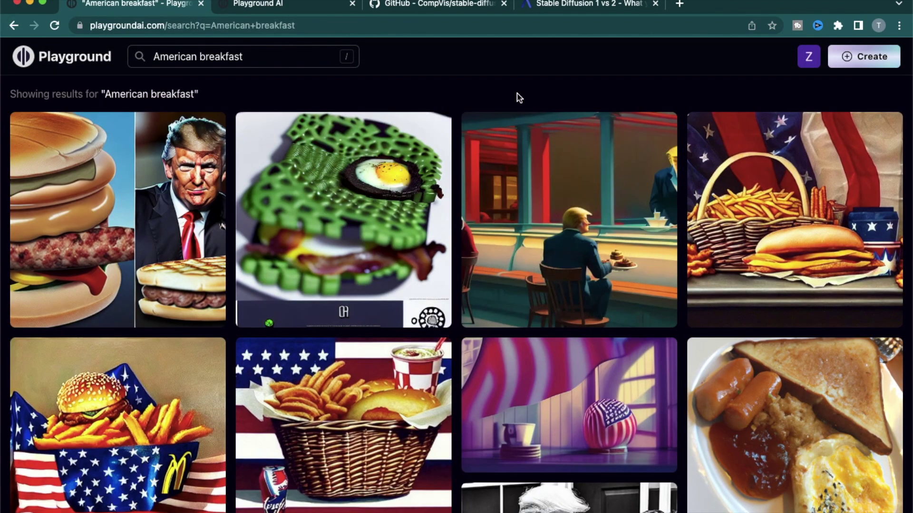
# - Scroll through the 'American breakfast' community results of flag-decorated fry baskets, burgers and meal paintings
pyautogui.scroll(-10, 463, 291)
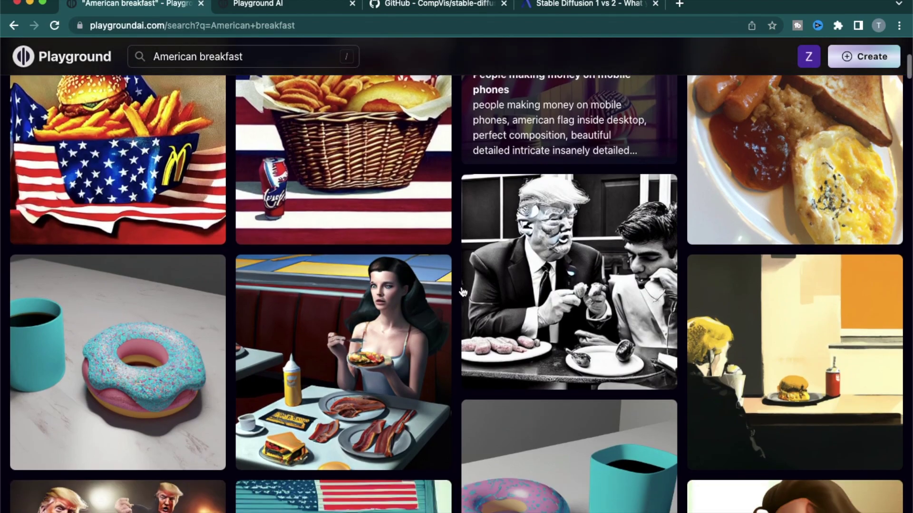
pyautogui.scroll(-15, 464, 292)
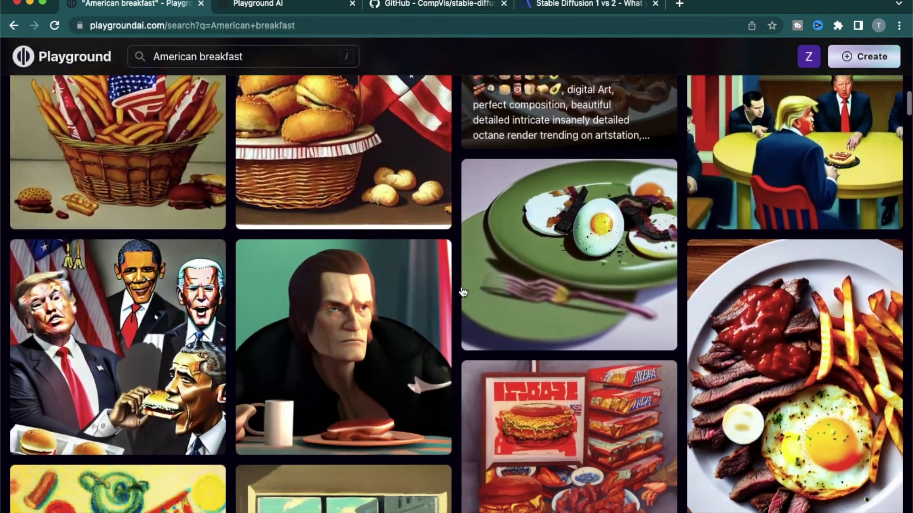
pyautogui.scroll(-15, 464, 292)
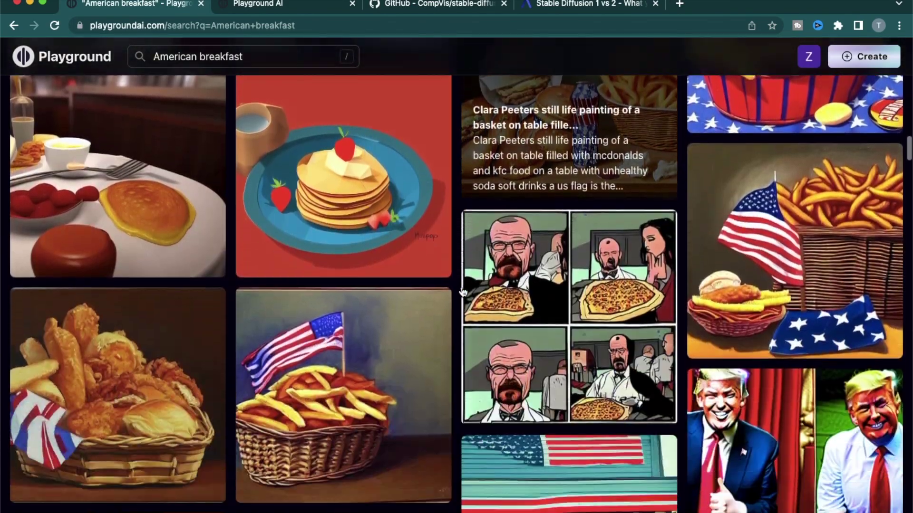
pyautogui.scroll(-15, 463, 292)
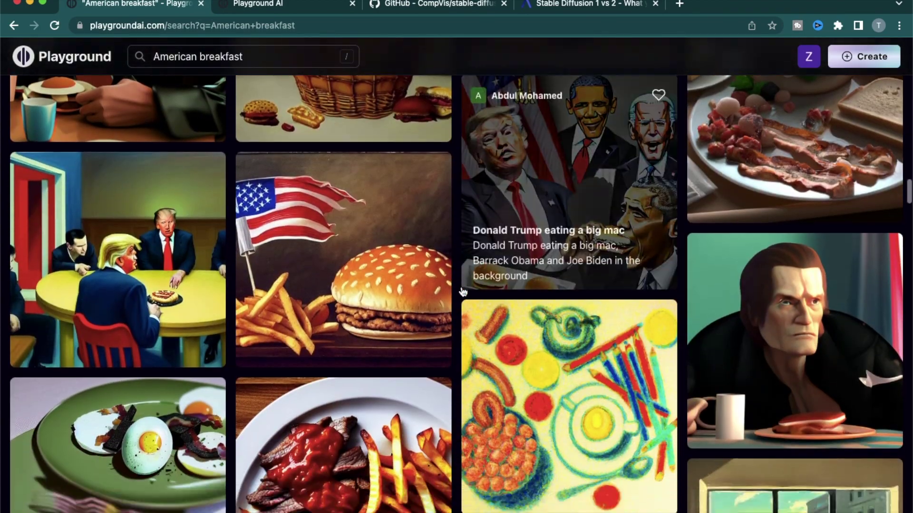
pyautogui.scroll(-15, 463, 292)
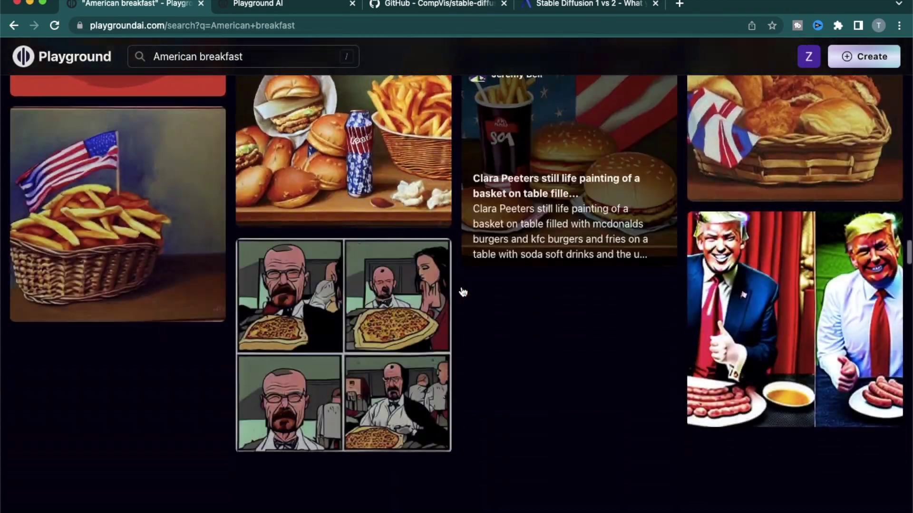